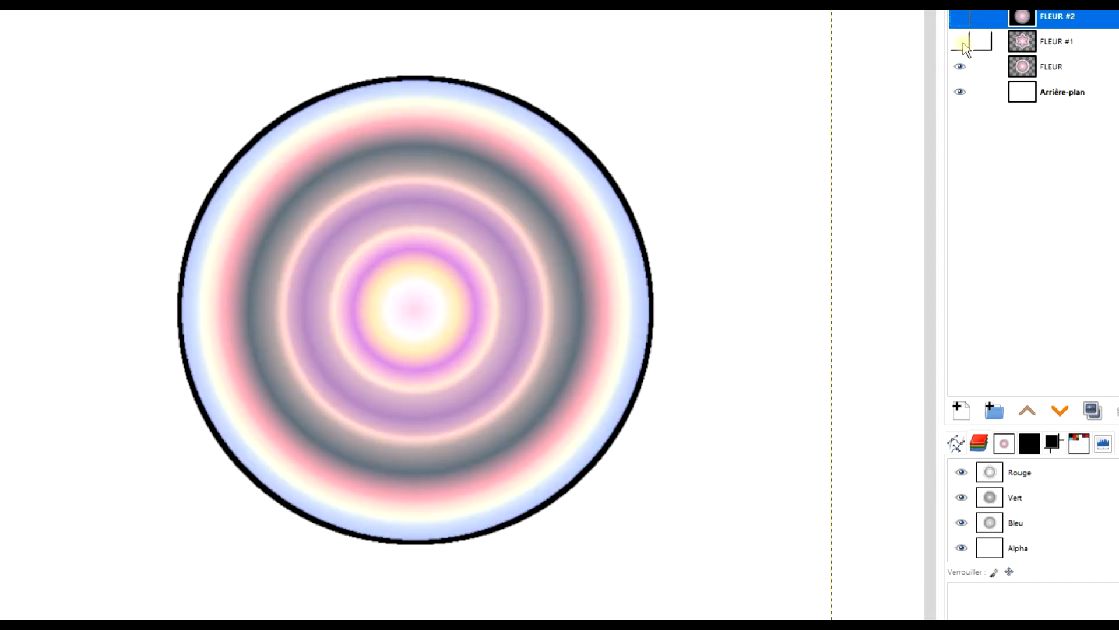
- Examine the finished example by showing and hiding the FLEUR, FLEUR #1 and FLEUR #2 layers in turn
left_click(963, 43)
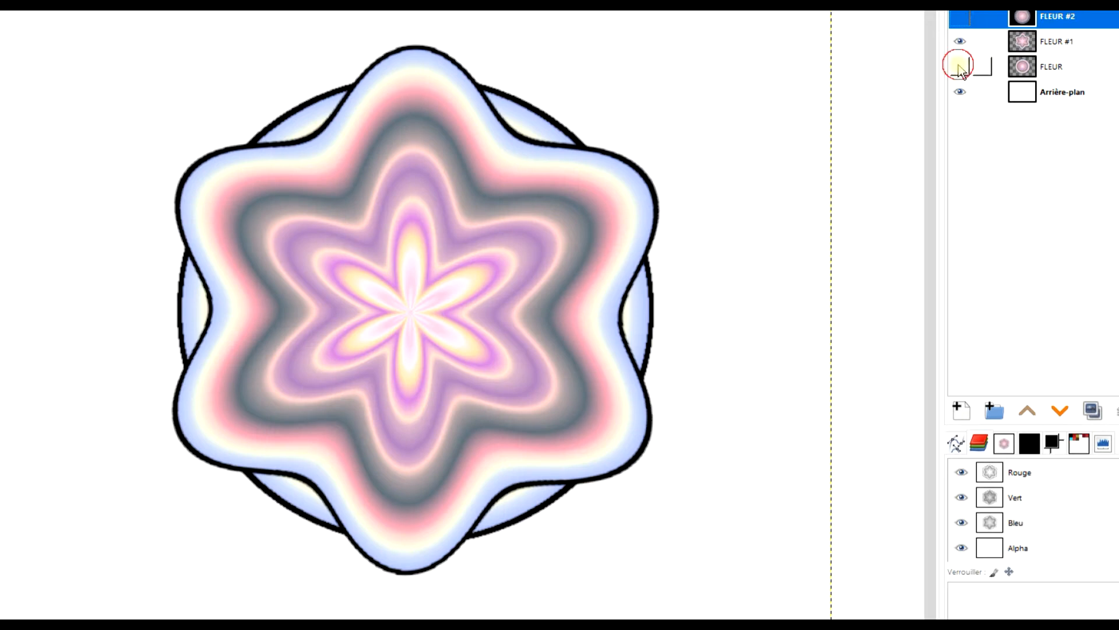
left_click(960, 67)
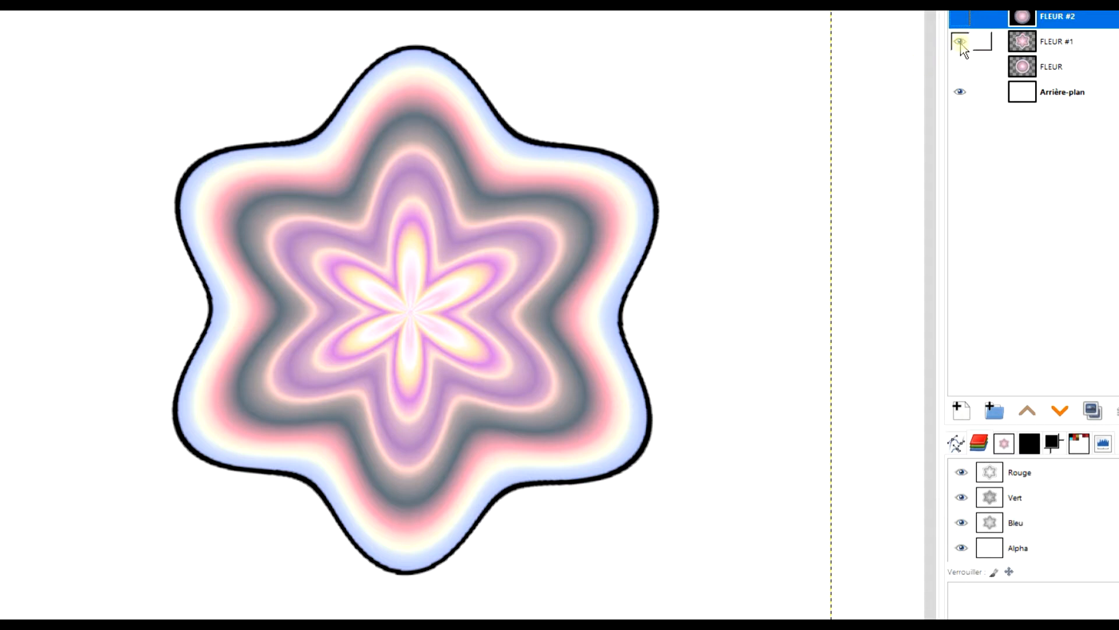
left_click(960, 17)
left_click(960, 41)
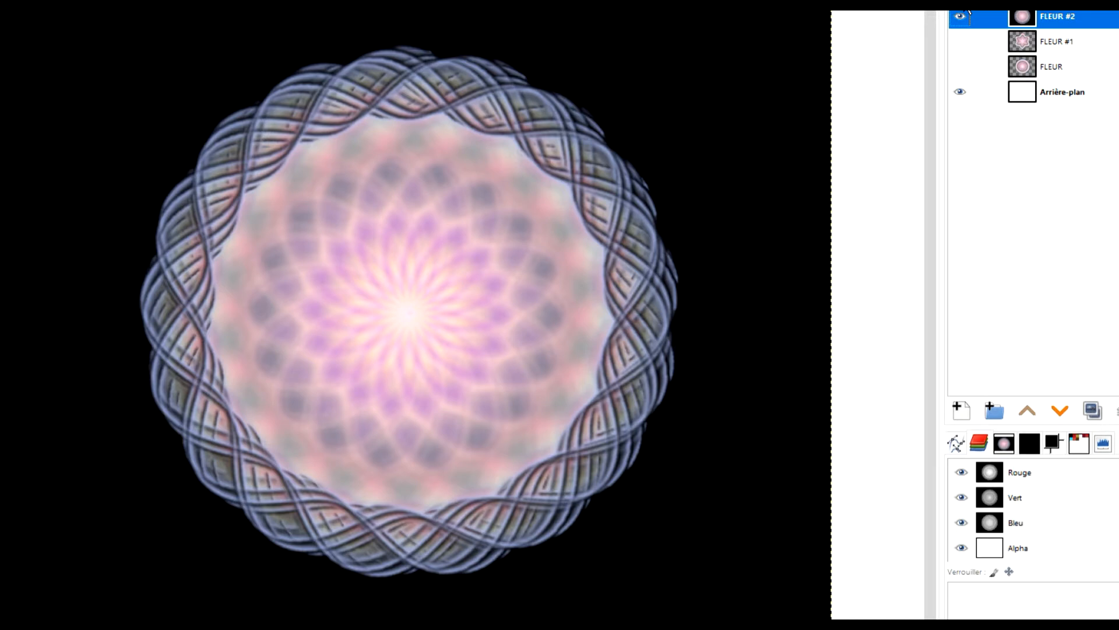
left_click(960, 16)
left_click(960, 67)
left_click(960, 42)
left_click(960, 67)
left_click(960, 66)
left_click(961, 42)
left_click(960, 16)
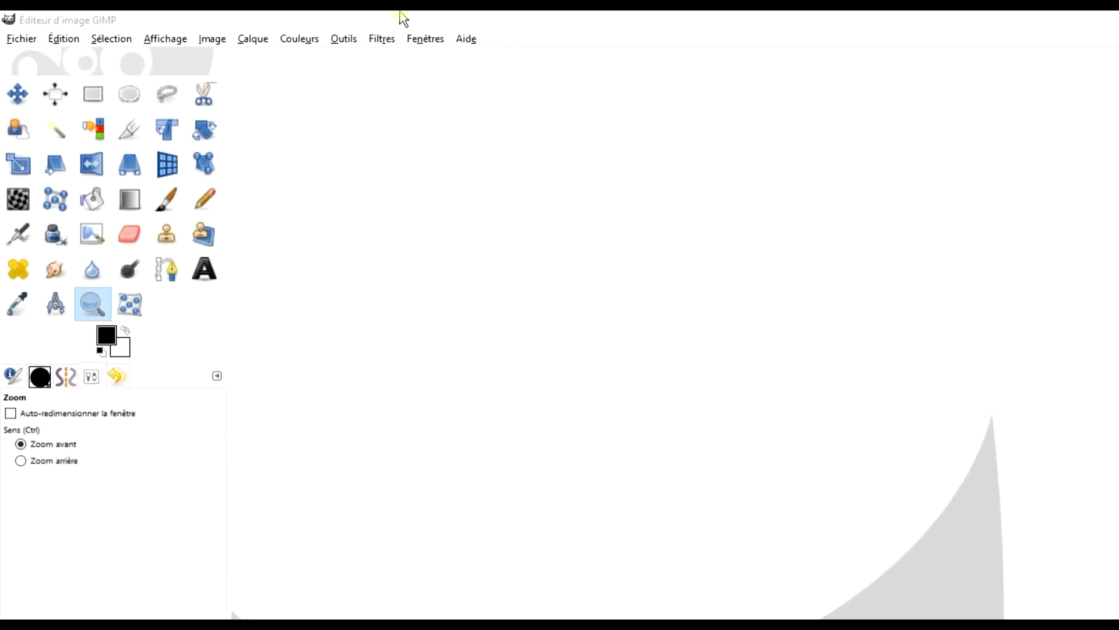
- Create a new 800x600 image in RGB colour, filled with white (Blanc)
left_click(21, 38)
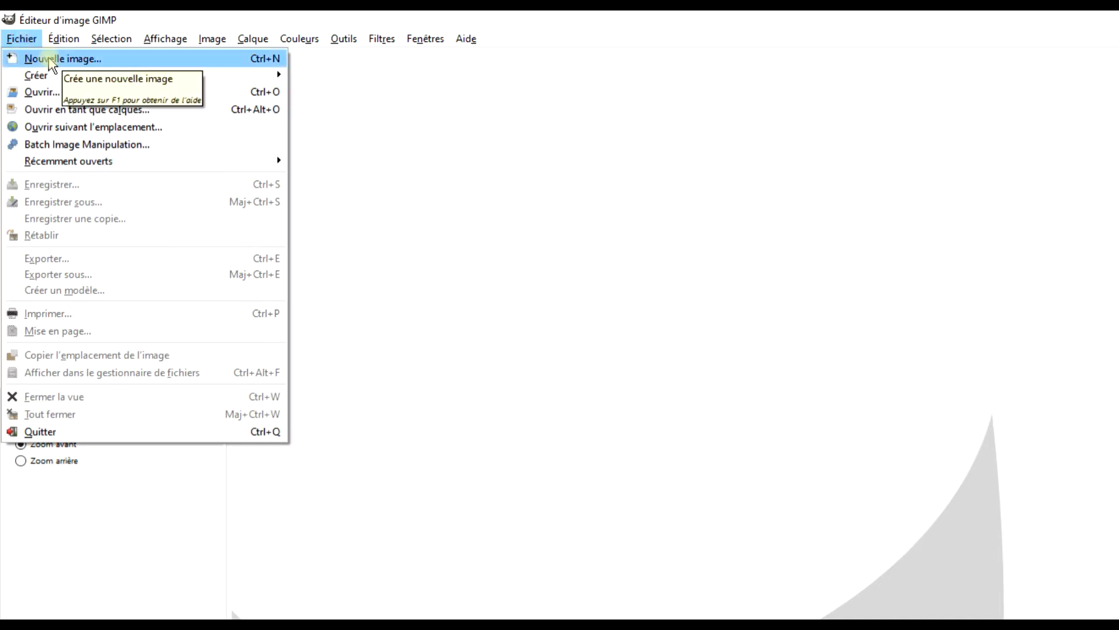
left_click(100, 63)
left_click(721, 192)
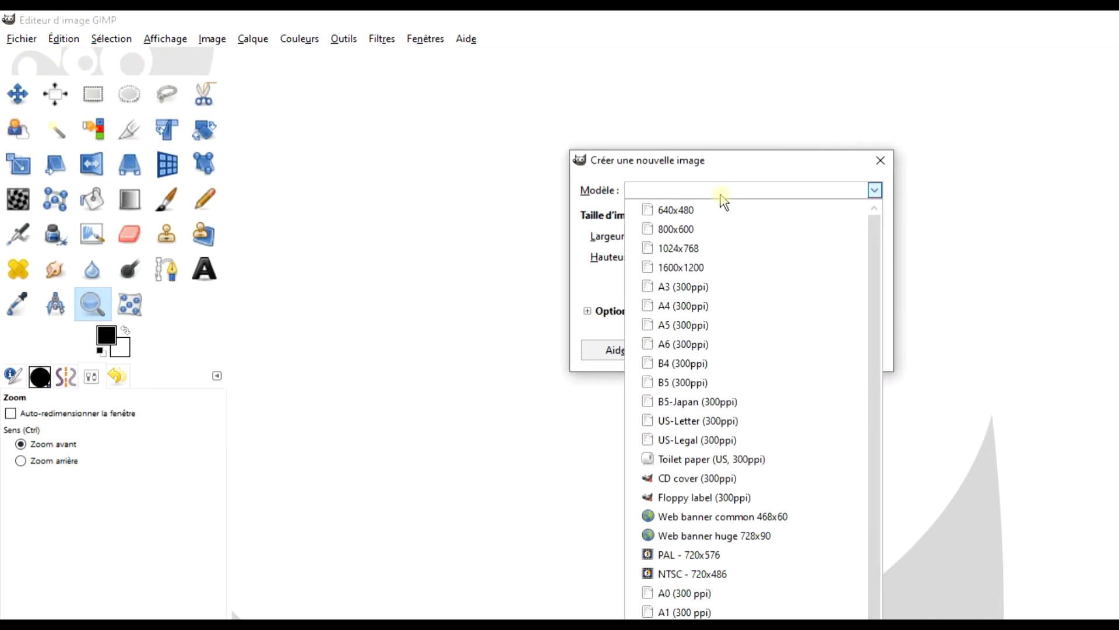
left_click(694, 229)
left_click(632, 314)
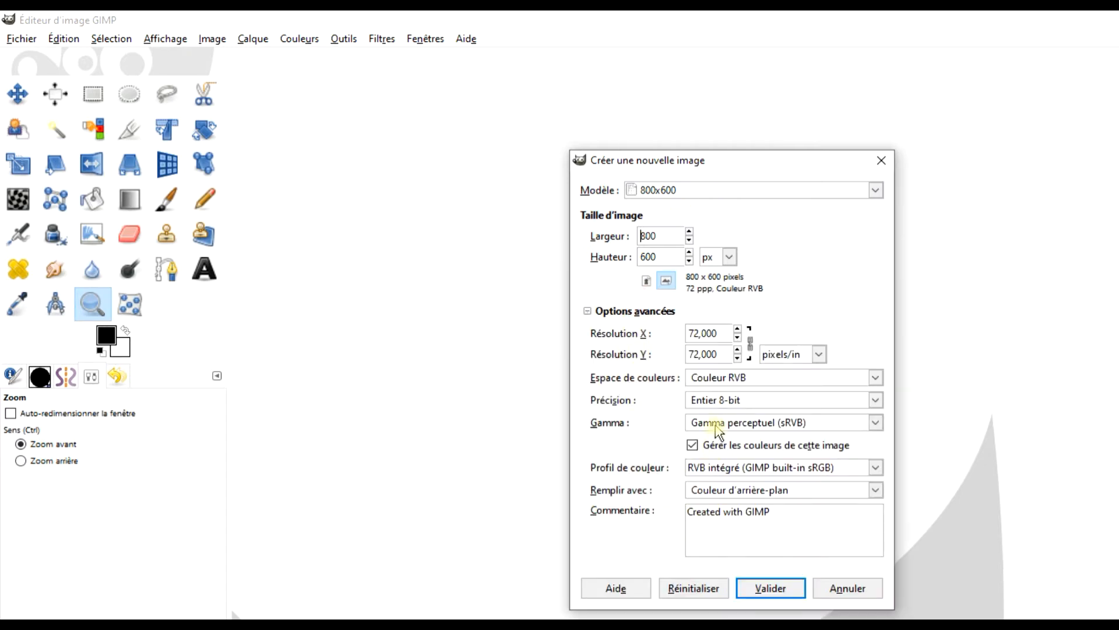
left_click(747, 495)
left_click(749, 548)
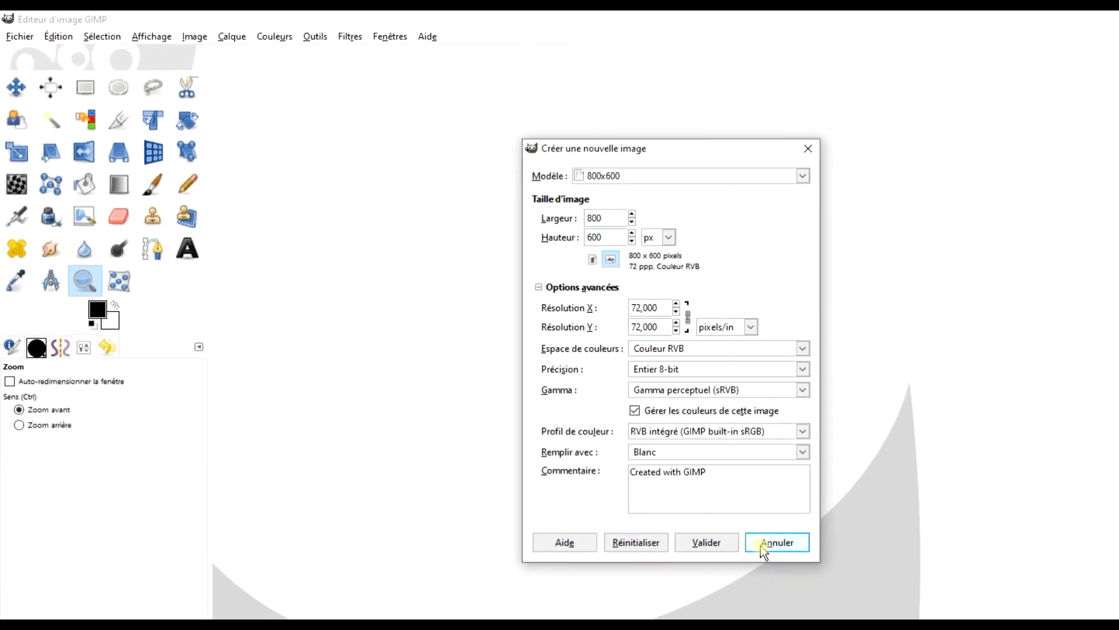
left_click(707, 542)
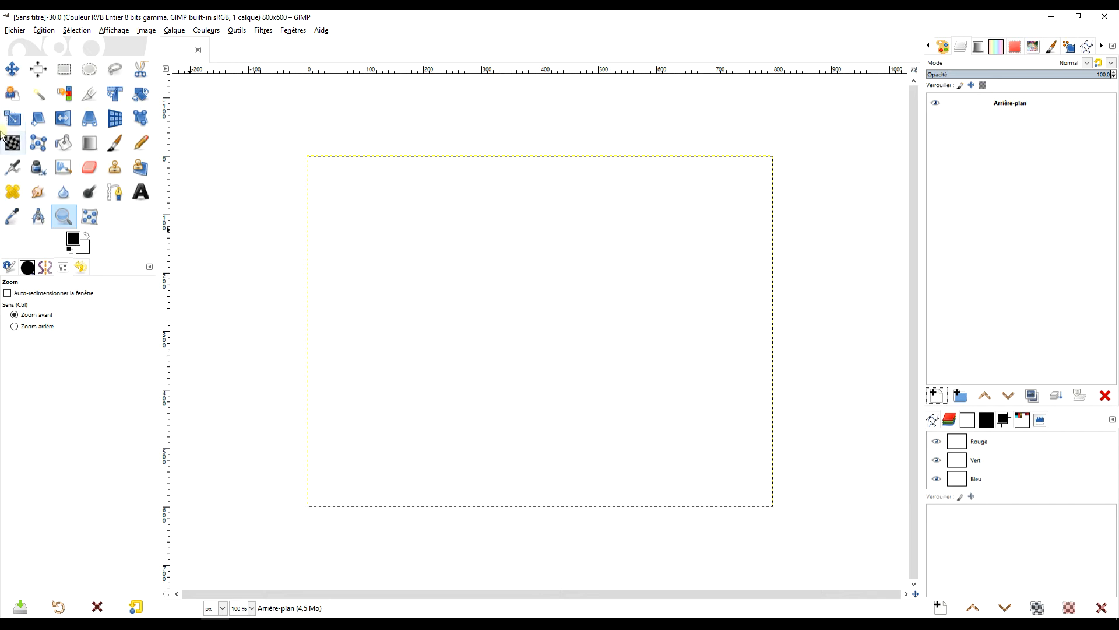
left_click_drag(289, 143, 815, 515)
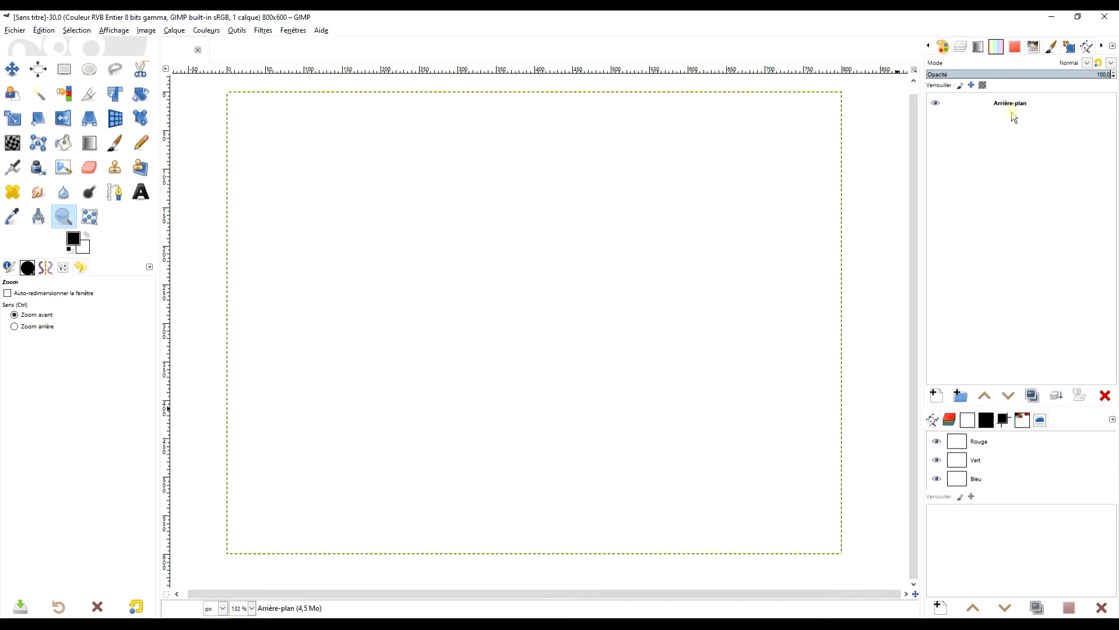
right_click(990, 93)
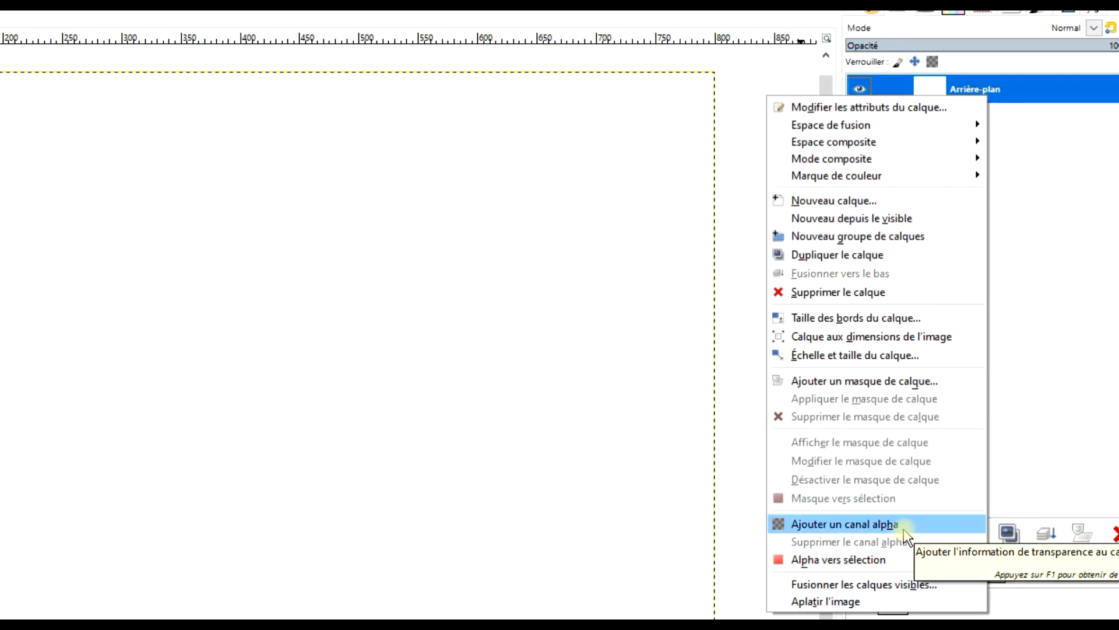
left_click(687, 111)
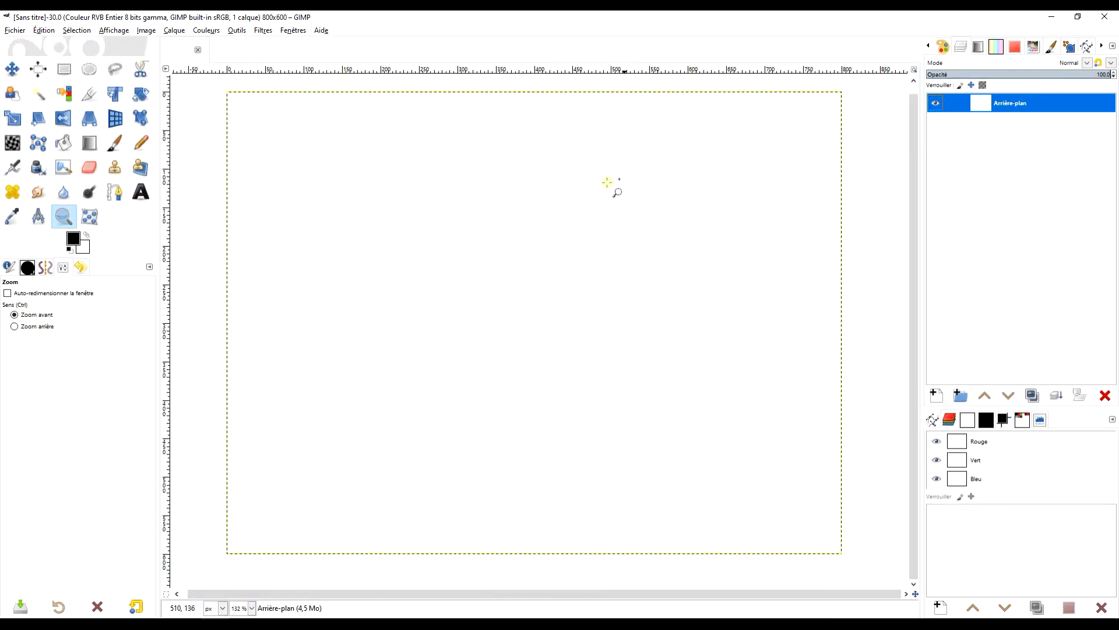
- Add a new 800 x 600 px layer named FLEUR with a transparent fill above the background
left_click(938, 397)
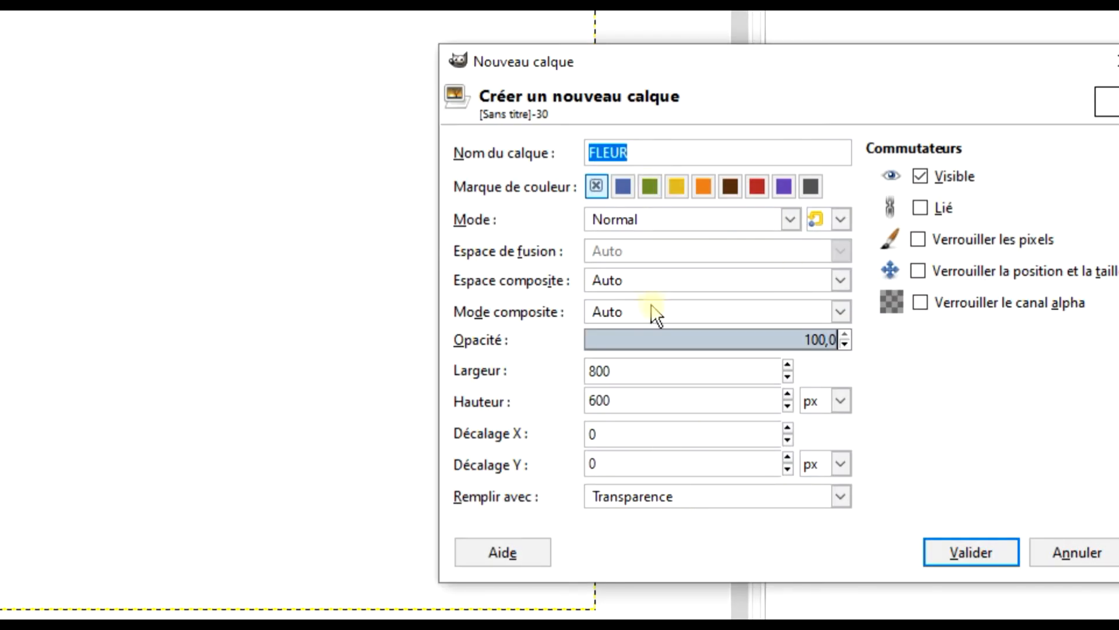
left_click(644, 151)
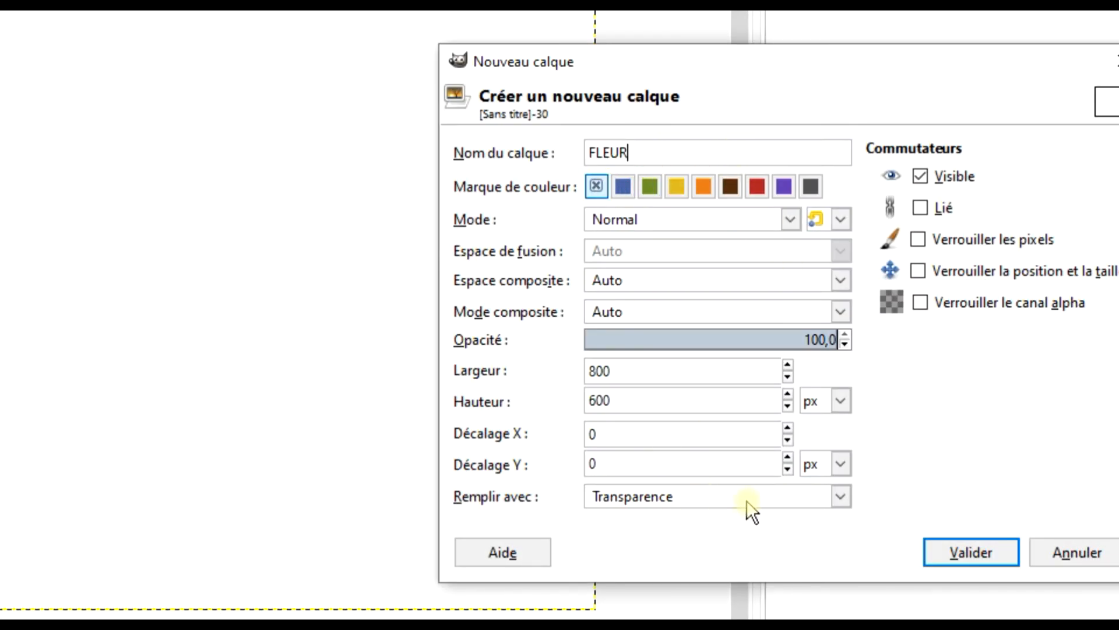
left_click(980, 554)
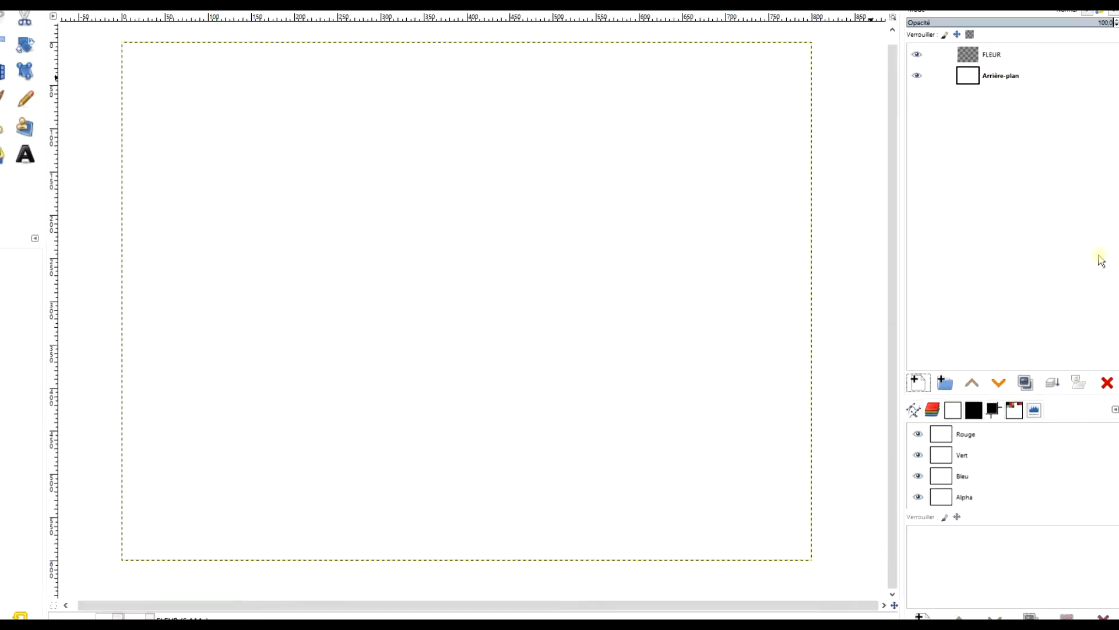
- Make a circular selection about 448 px across with fixed 1:1 proportions, centred roughly on the canvas
left_click(89, 69)
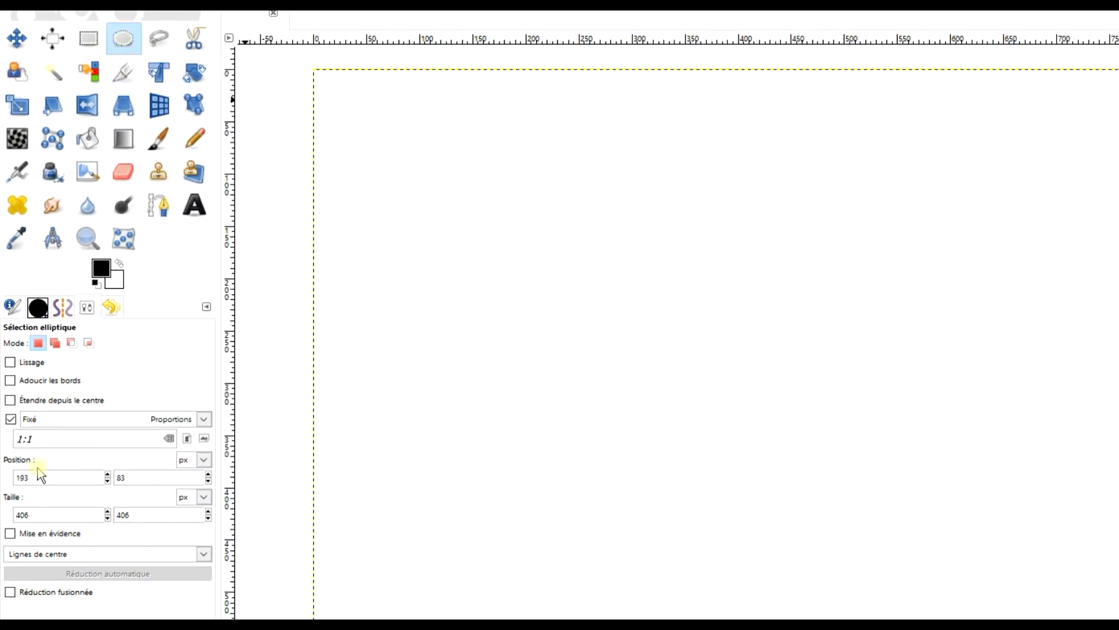
left_click(11, 420)
left_click_drag(496, 134, 1081, 629)
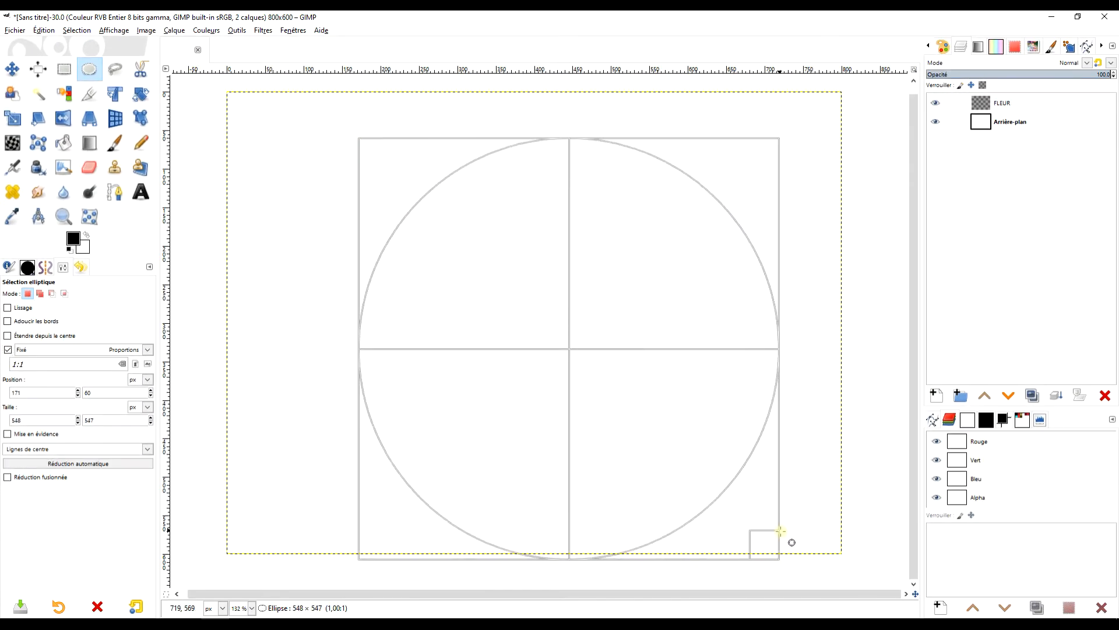
left_click_drag(781, 531, 703, 482)
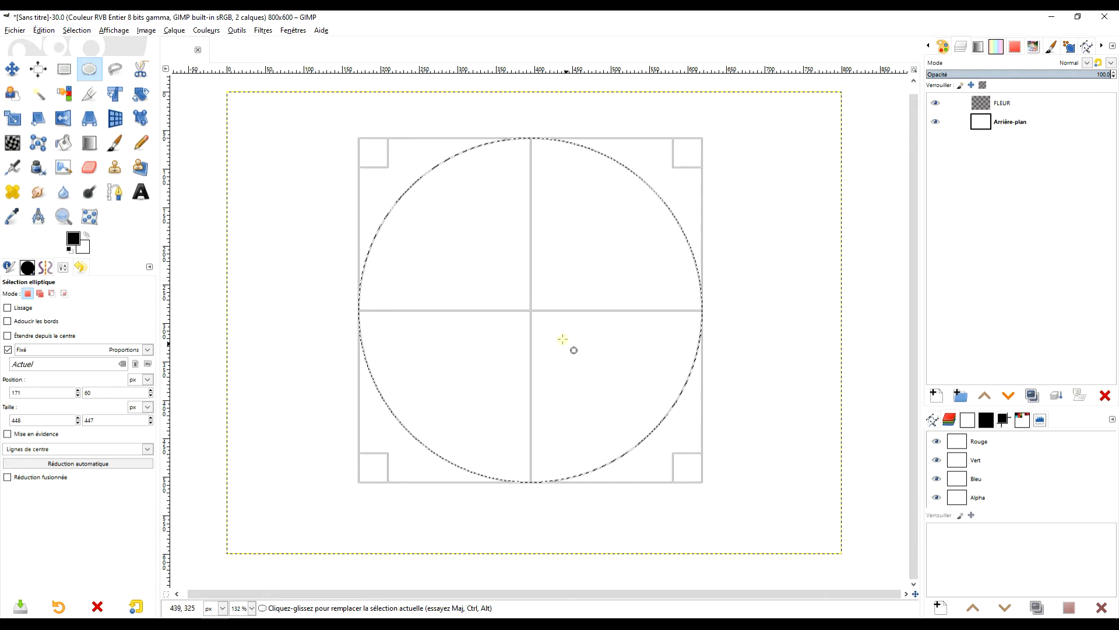
left_click_drag(539, 323, 546, 334)
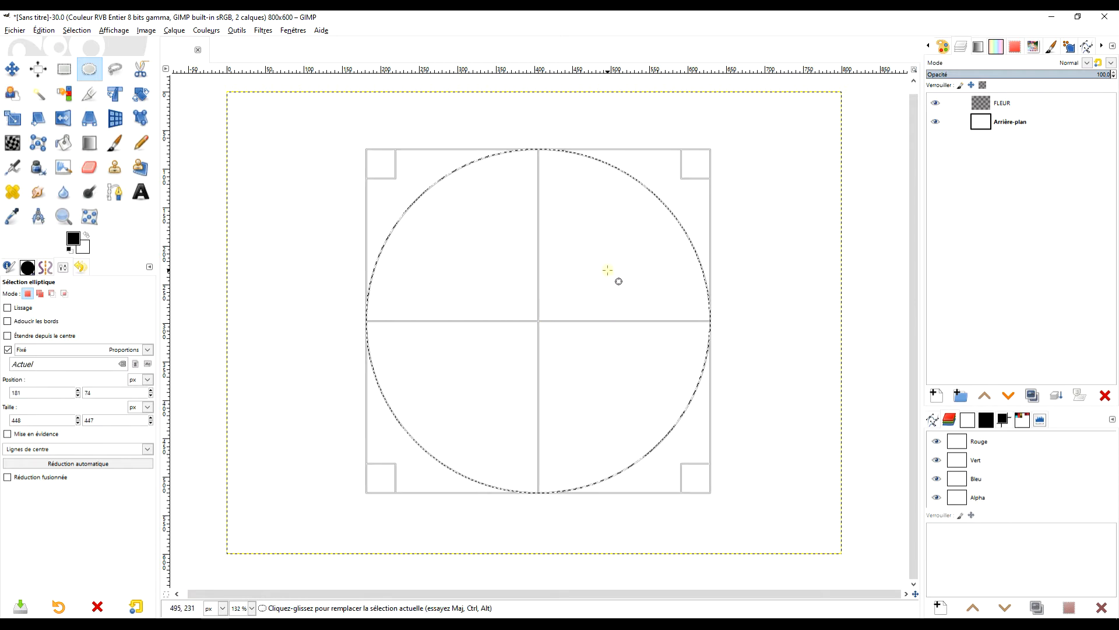
- Fill the circle on the FLEUR layer with a radial Pastels gradient starting from its centre, and clear the selection
left_click(88, 147)
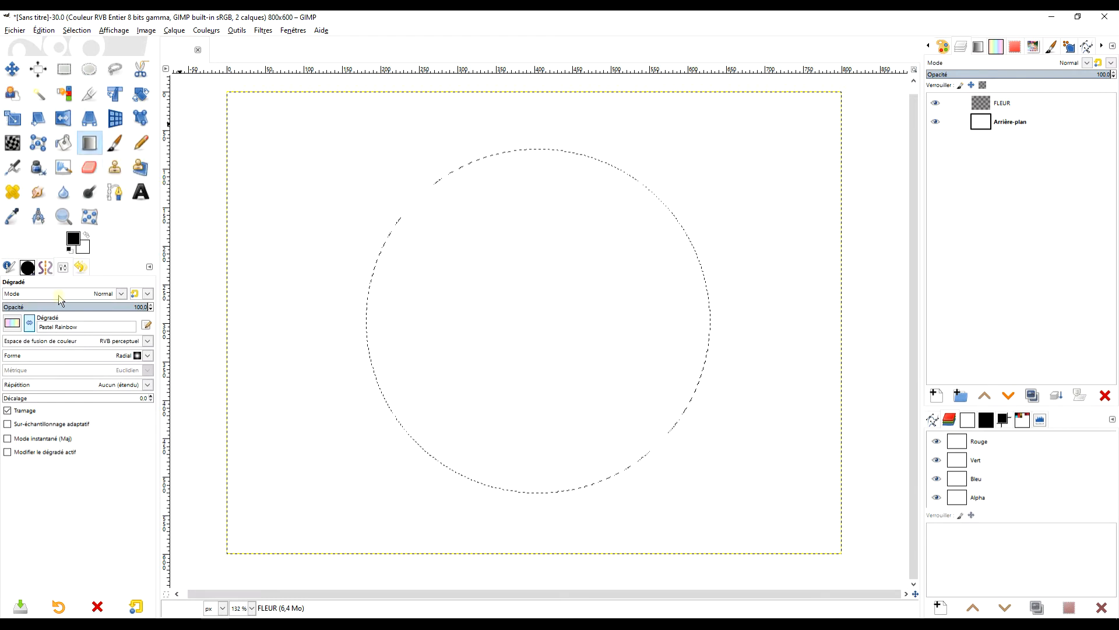
left_click(12, 324)
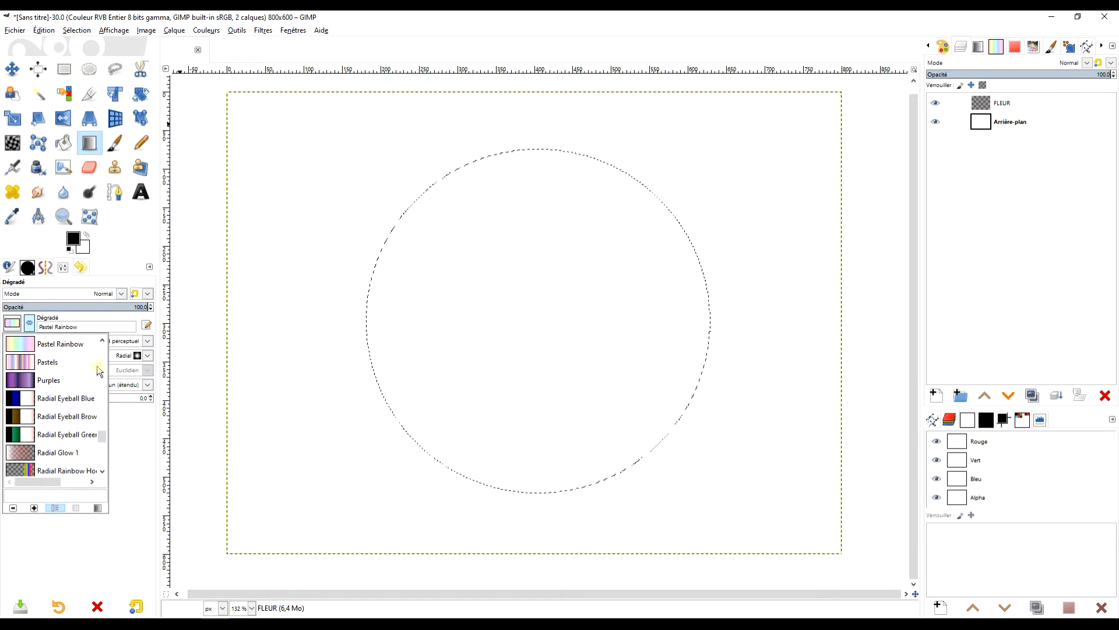
scroll(107, 441, "up", 3)
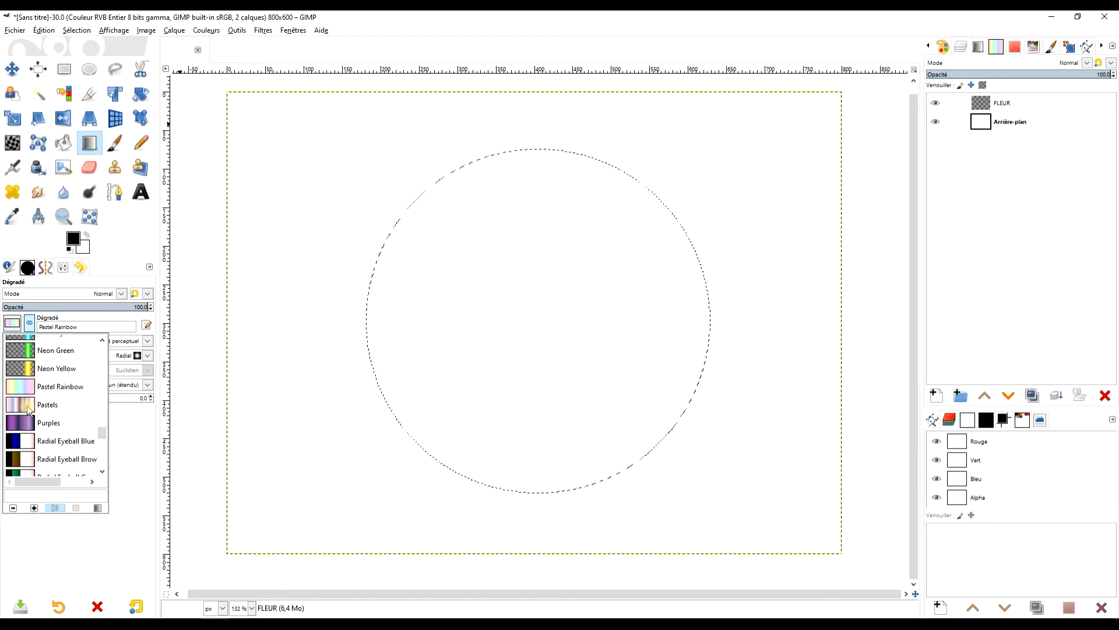
left_click(28, 408)
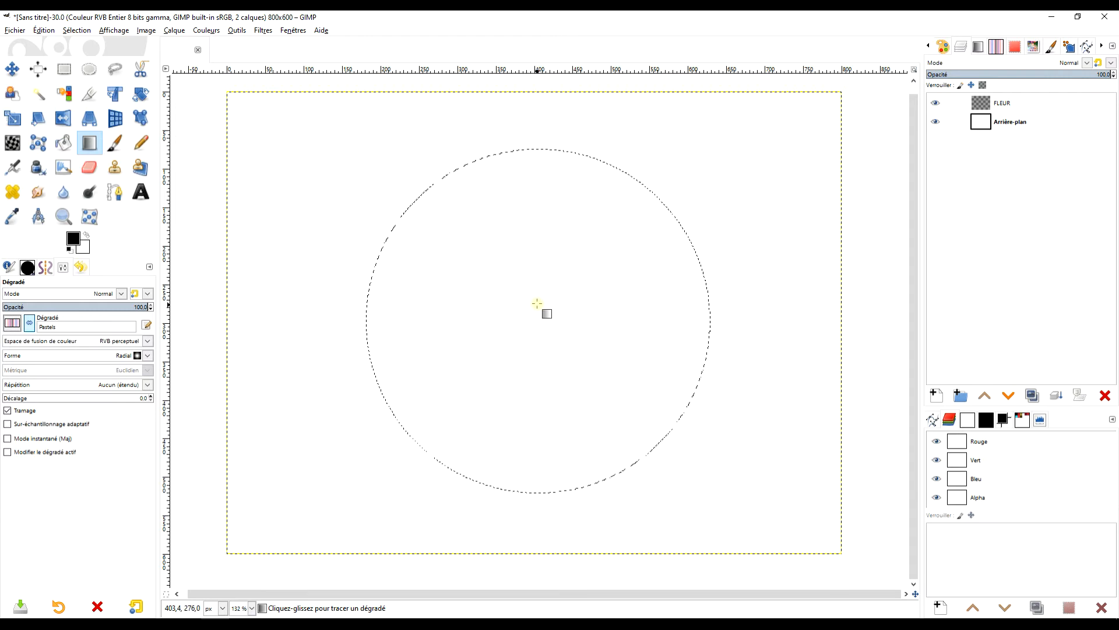
mouse_move(538, 301)
left_mouse_down()
mouse_move(691, 525)
mouse_move(675, 485)
mouse_move(679, 496)
left_mouse_up()
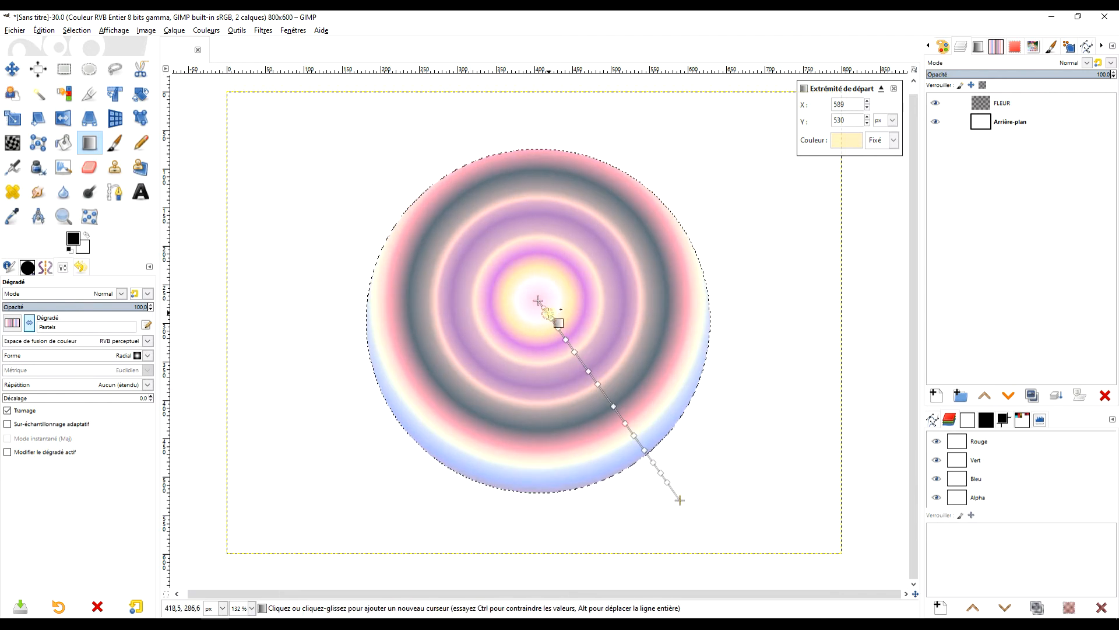
left_click_drag(537, 303, 538, 312)
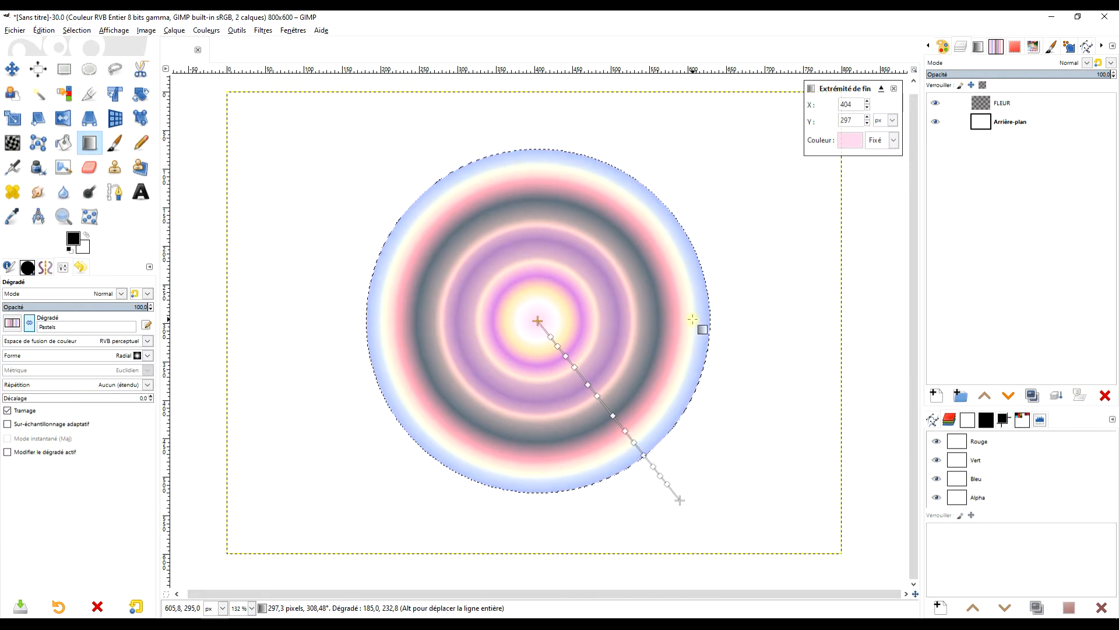
key("Return")
left_click(64, 69)
left_click(378, 111)
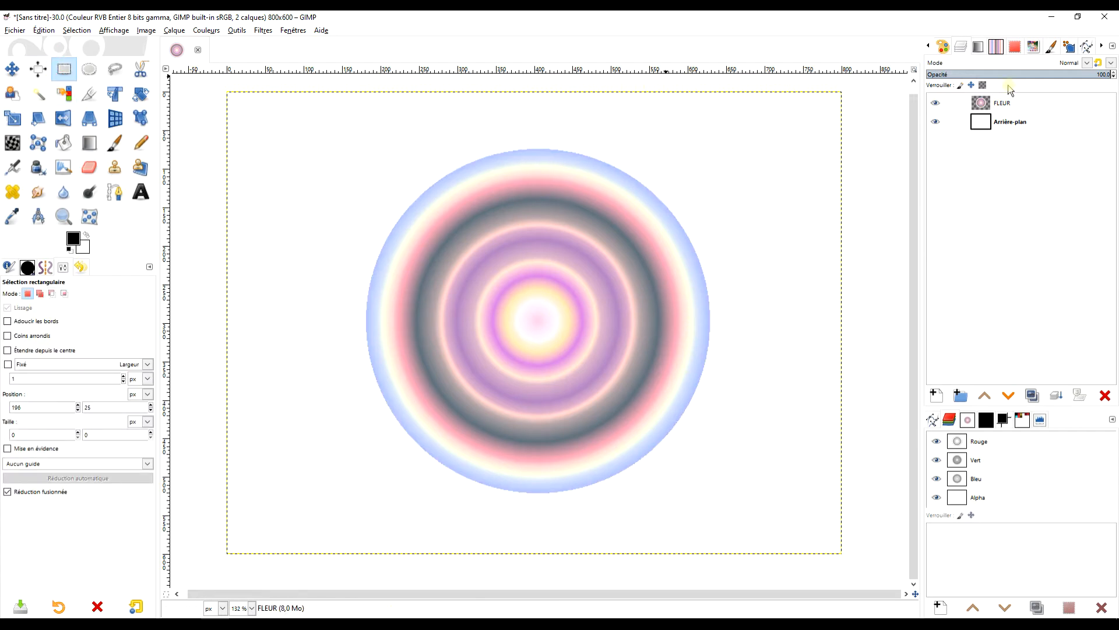
- Select the FLEUR layer's alpha, stroke the circle's outline with a 5 px solid black line, and deselect
left_click(983, 105)
right_click(984, 106)
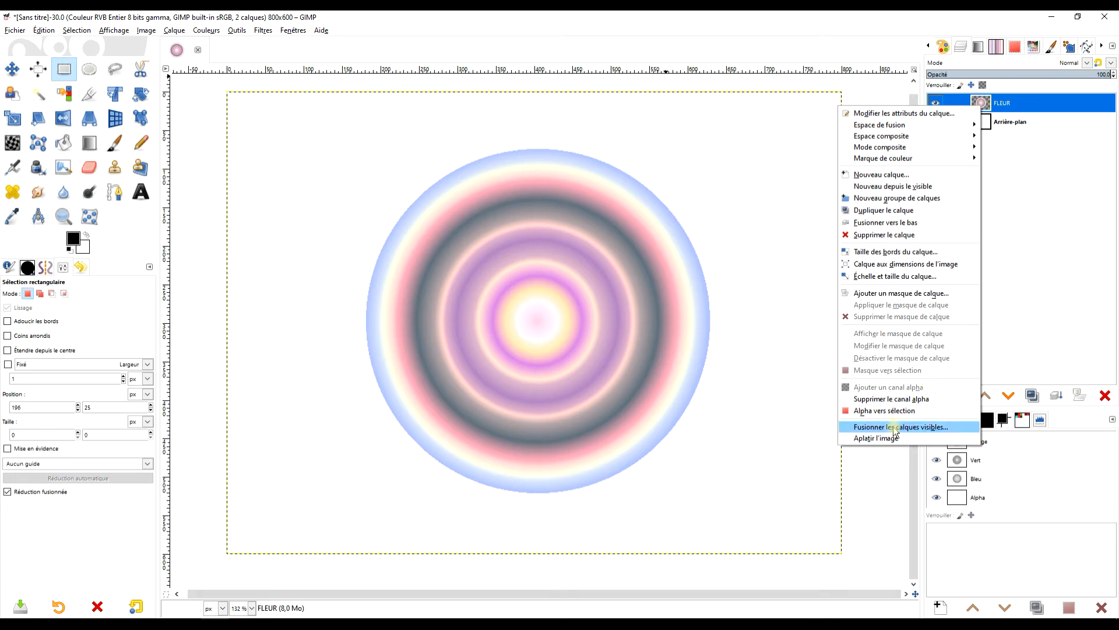
left_click(907, 416)
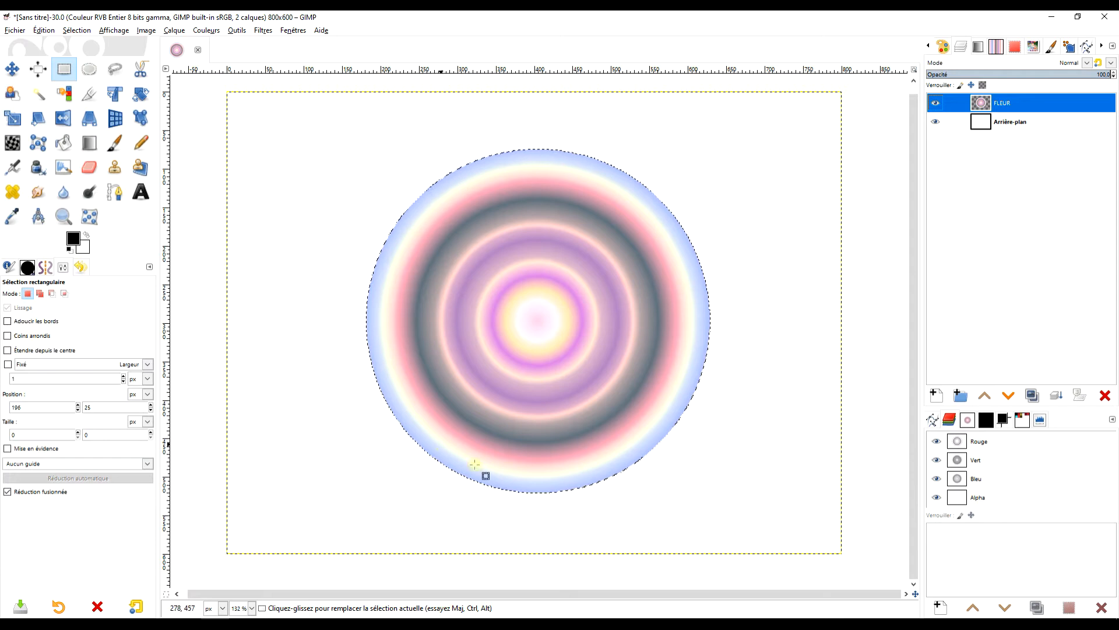
left_click(44, 29)
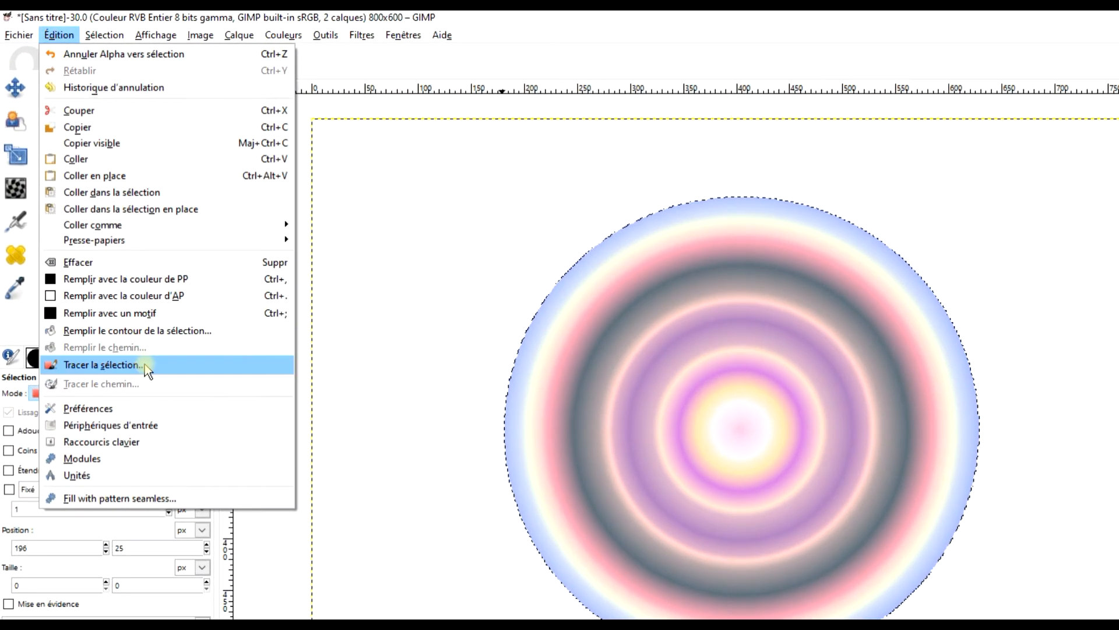
left_click(145, 363)
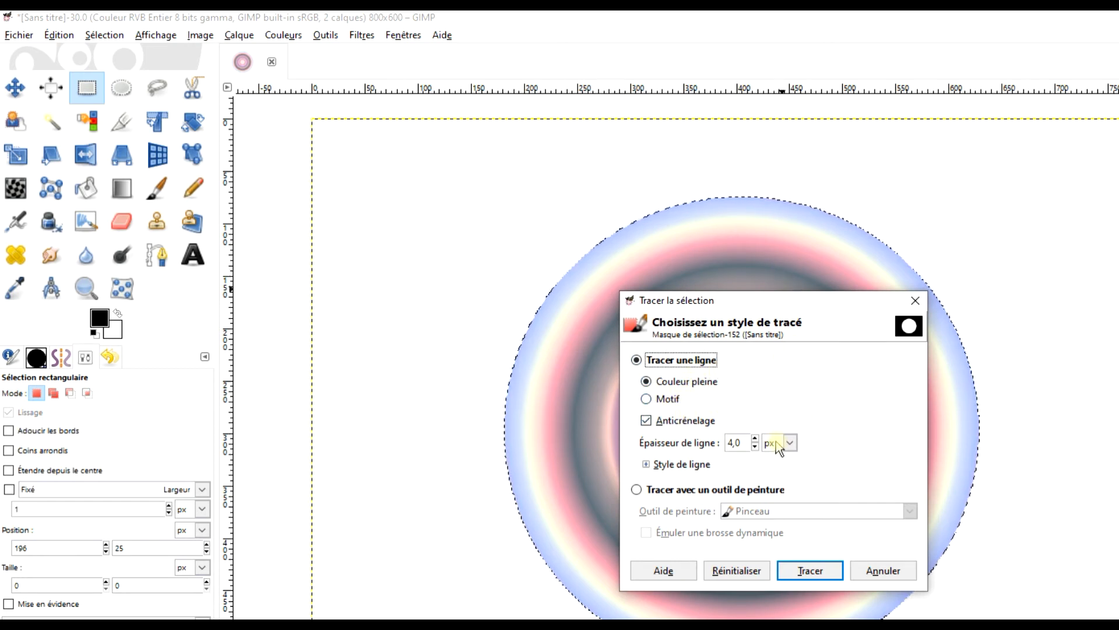
left_click(755, 439)
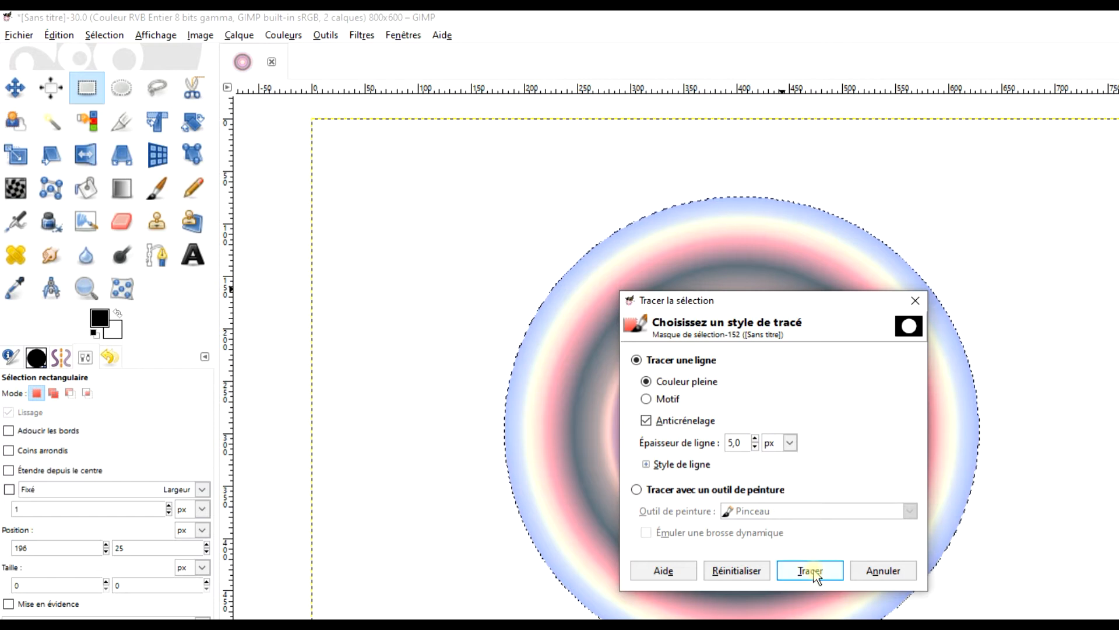
left_click(812, 572)
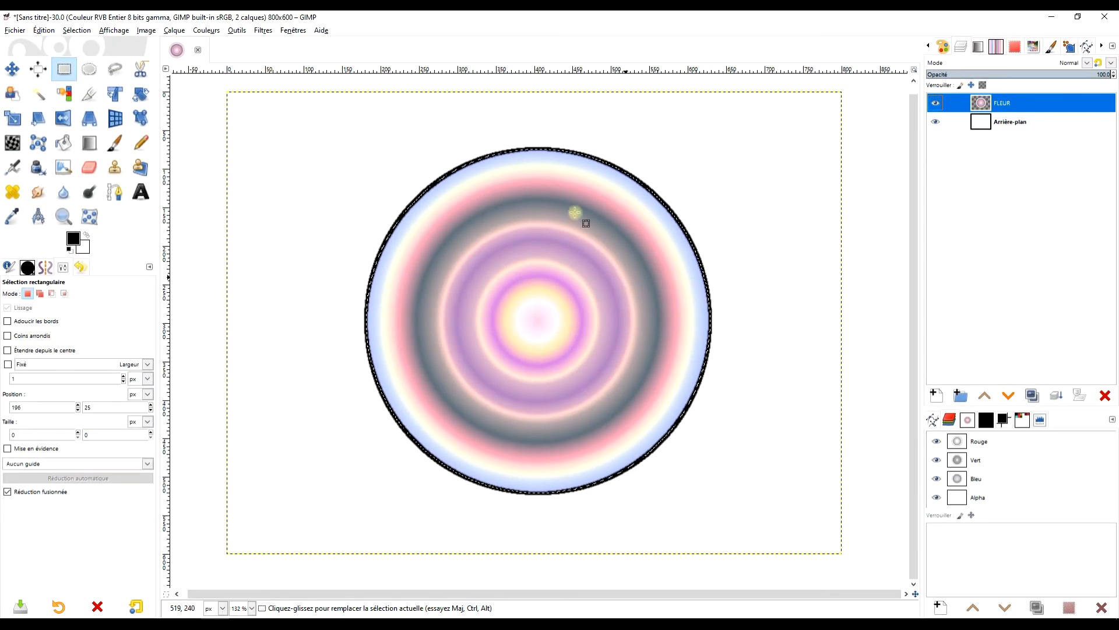
left_click(395, 149)
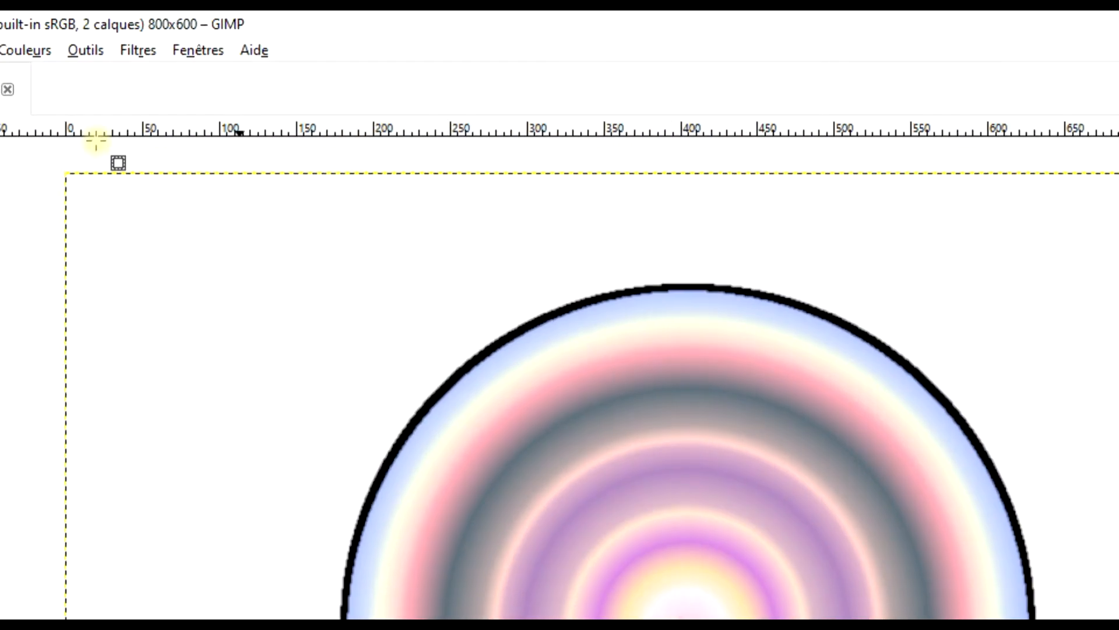
- Apply the G'MIC-Qt Flower deformation to the circle as a new active layer, centred at 50/50, amplitude/angle about 55.86/50.75, 6 petals
left_click(138, 50)
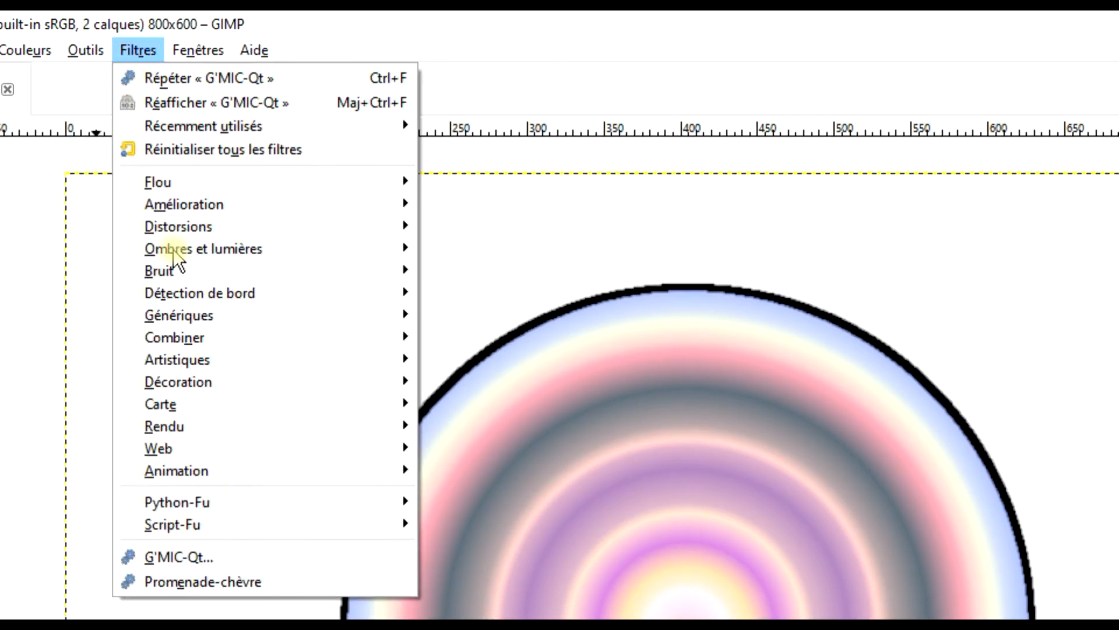
left_click(230, 559)
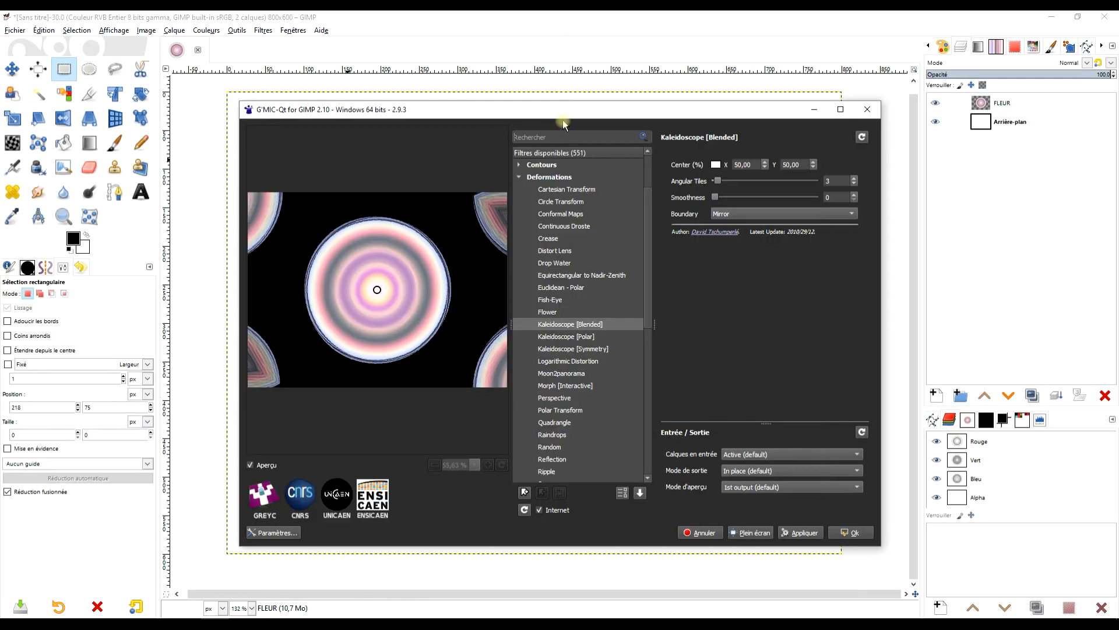
left_click(550, 312)
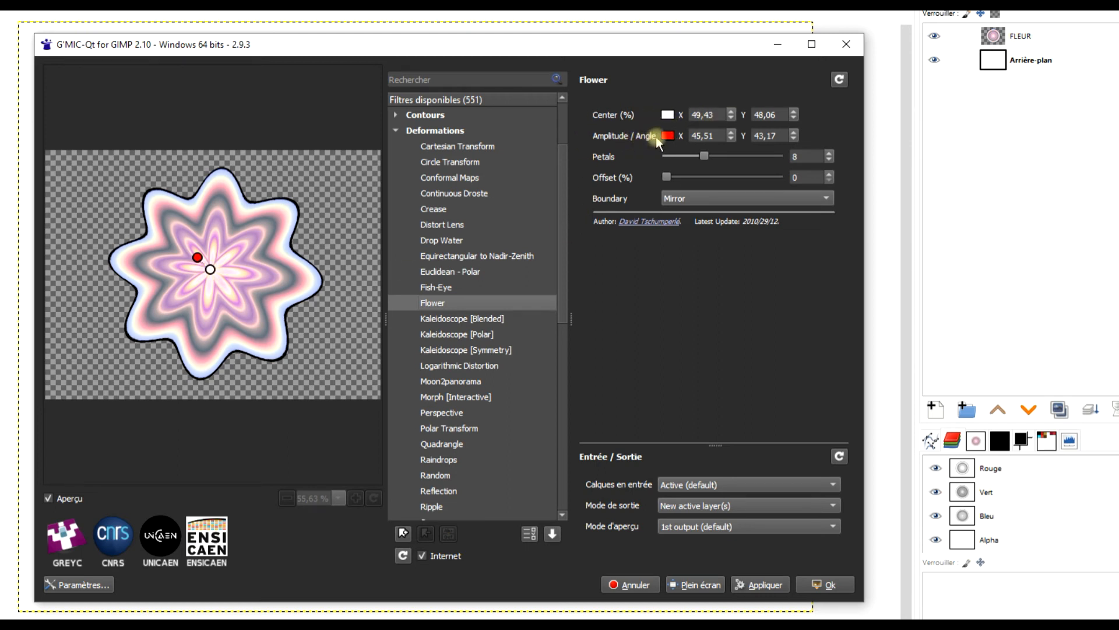
mouse_move(197, 257)
left_mouse_down()
mouse_move(187, 241)
mouse_move(199, 259)
left_mouse_up()
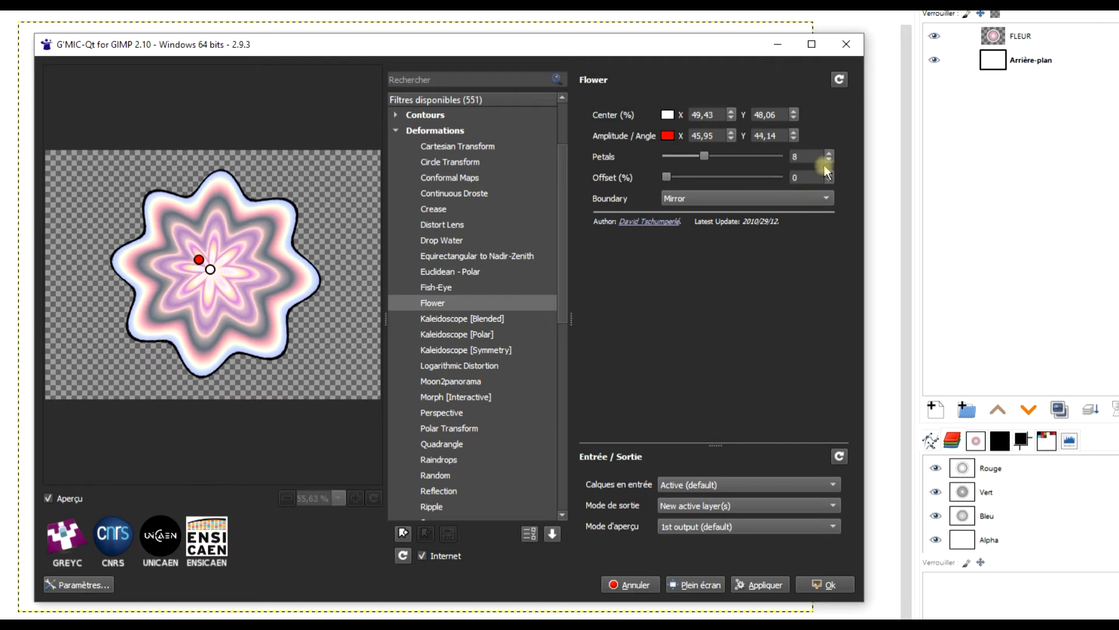
left_click(841, 80)
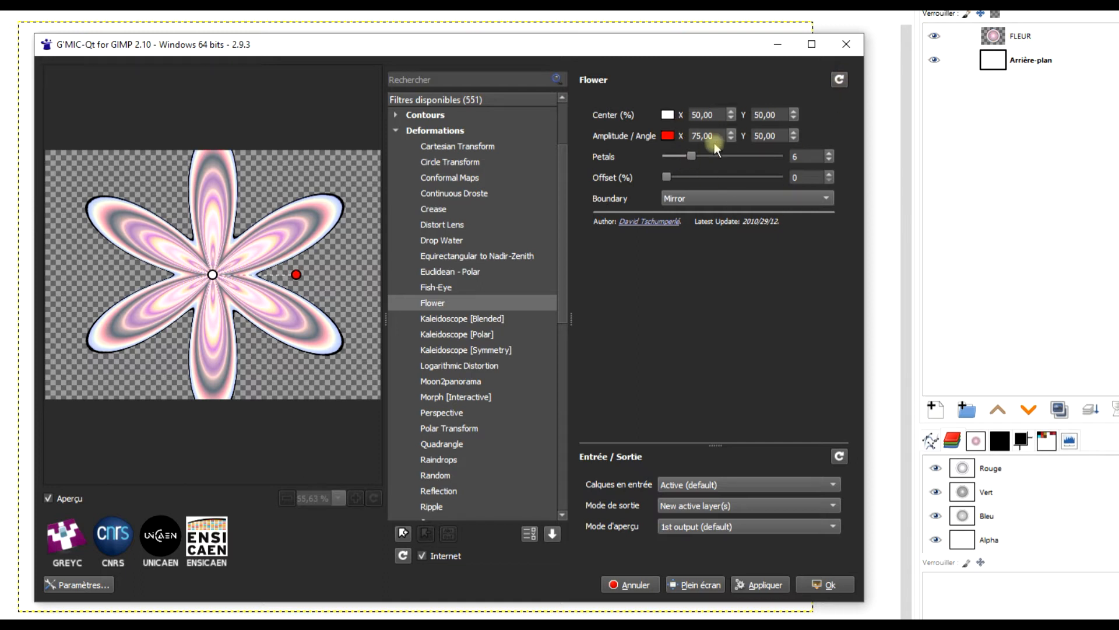
left_click_drag(296, 274, 234, 284)
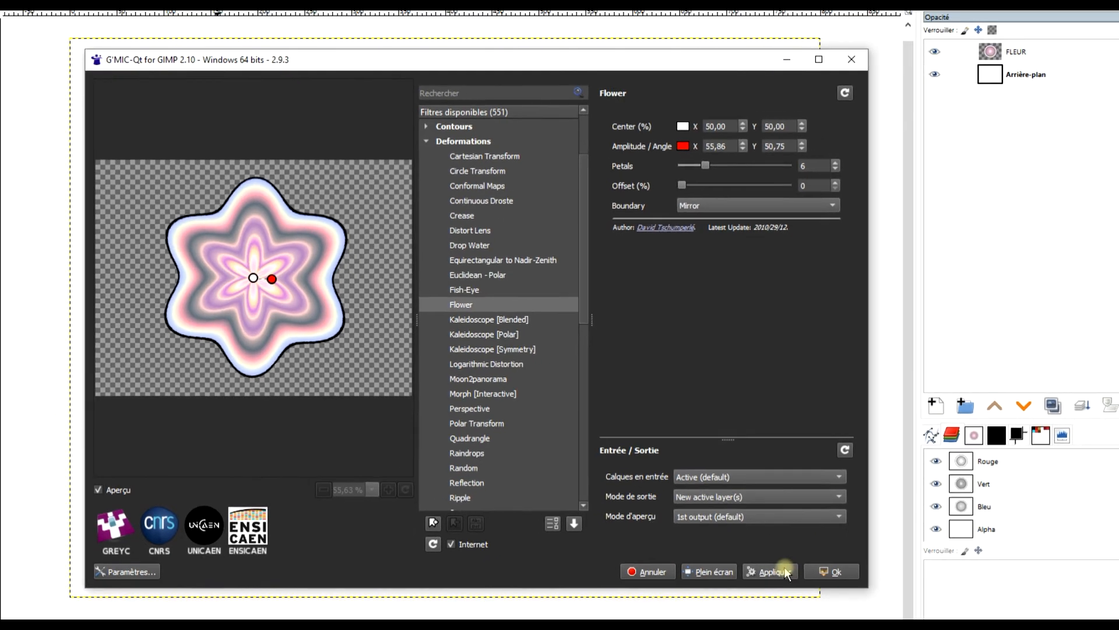
left_click(782, 569)
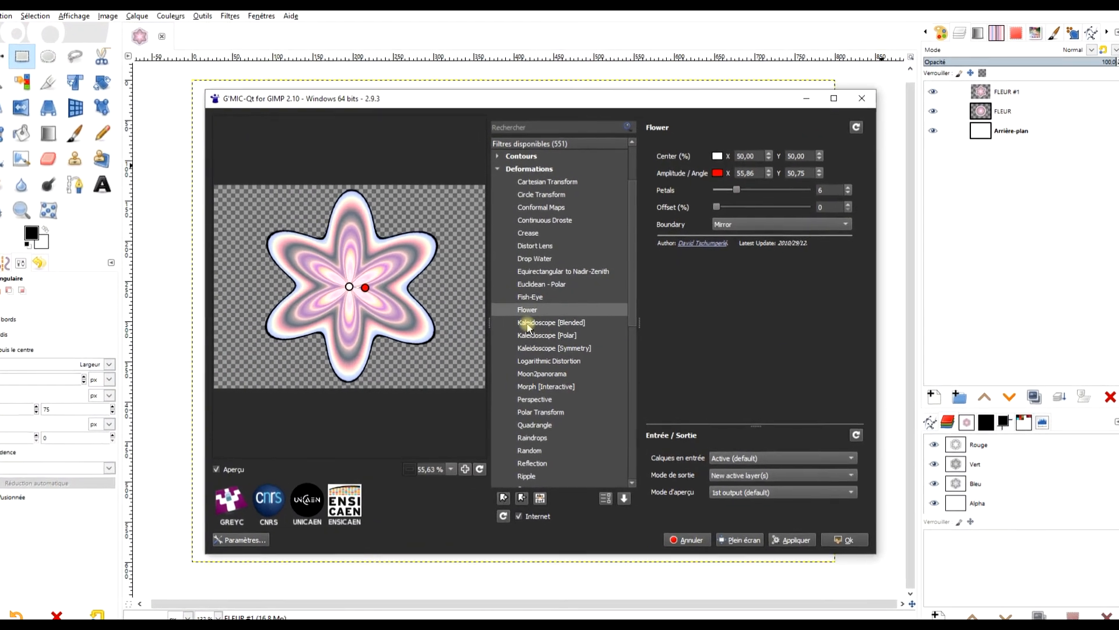
- Set up the Kaleidoscope [Blended] filter with 17 angular tiles, smoothness 0.115 and a Periodic boundary
left_click(528, 324)
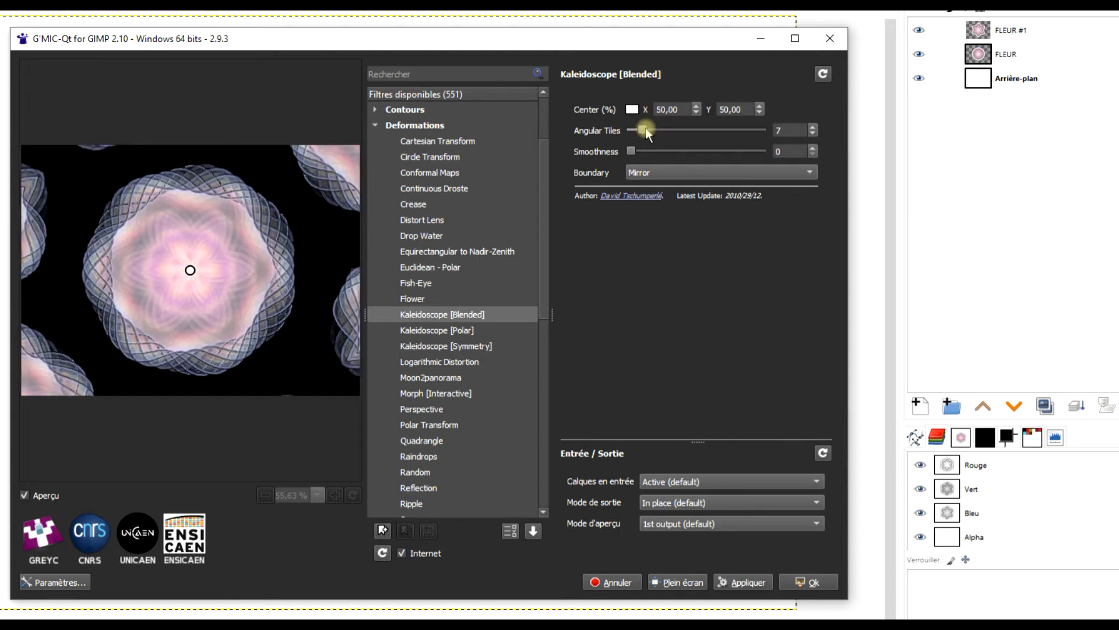
left_click_drag(645, 129, 647, 129)
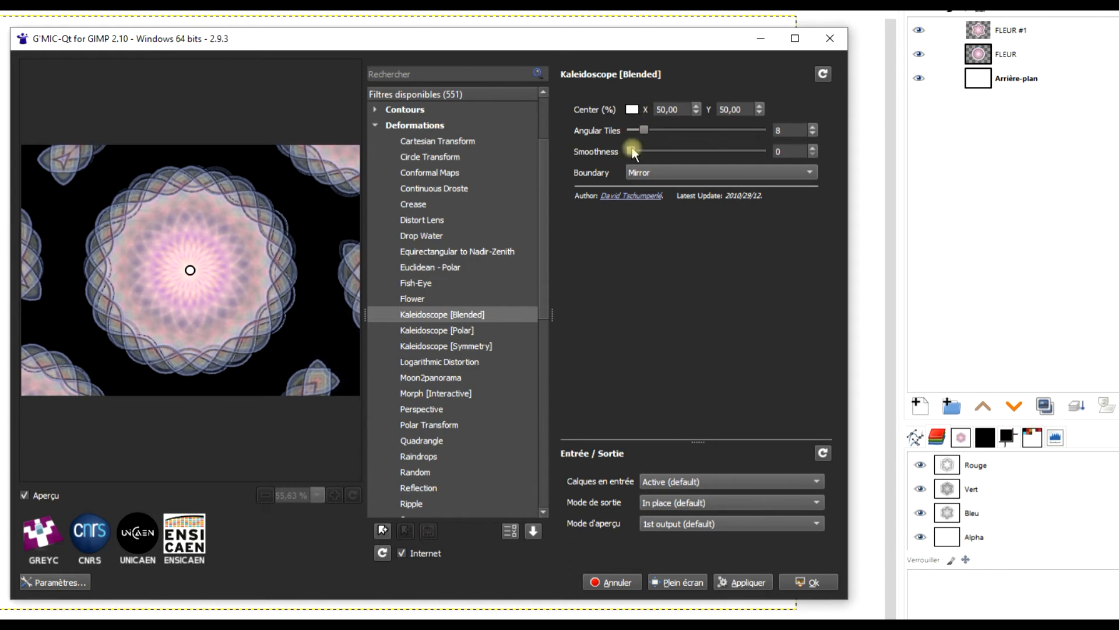
mouse_move(634, 152)
left_mouse_down()
mouse_move(670, 151)
mouse_move(634, 149)
left_mouse_up()
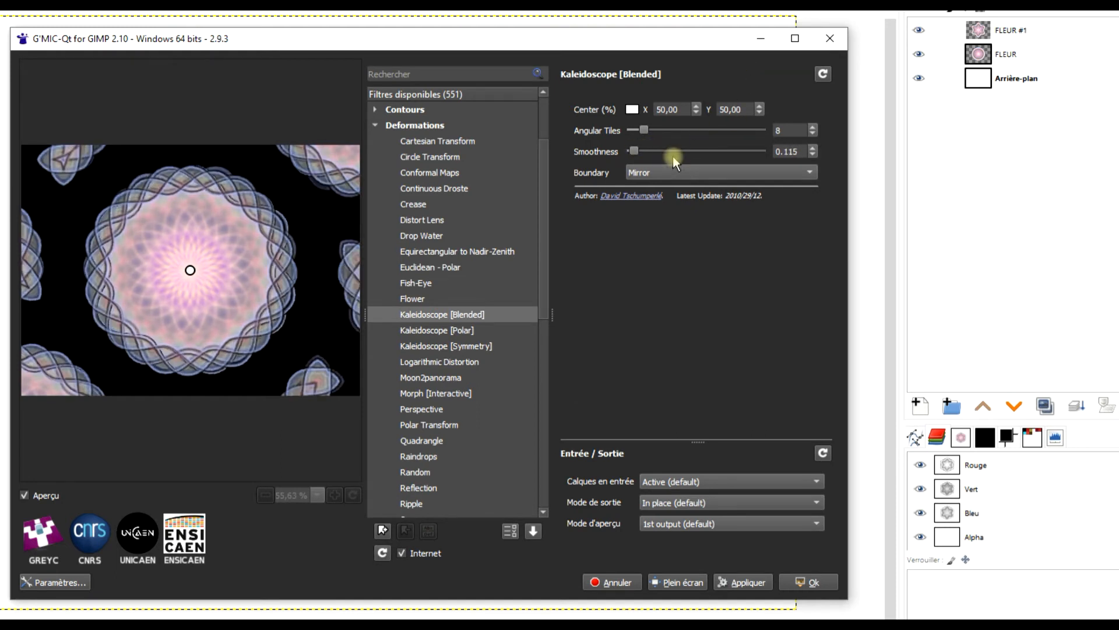
left_click(694, 171)
left_click(695, 159)
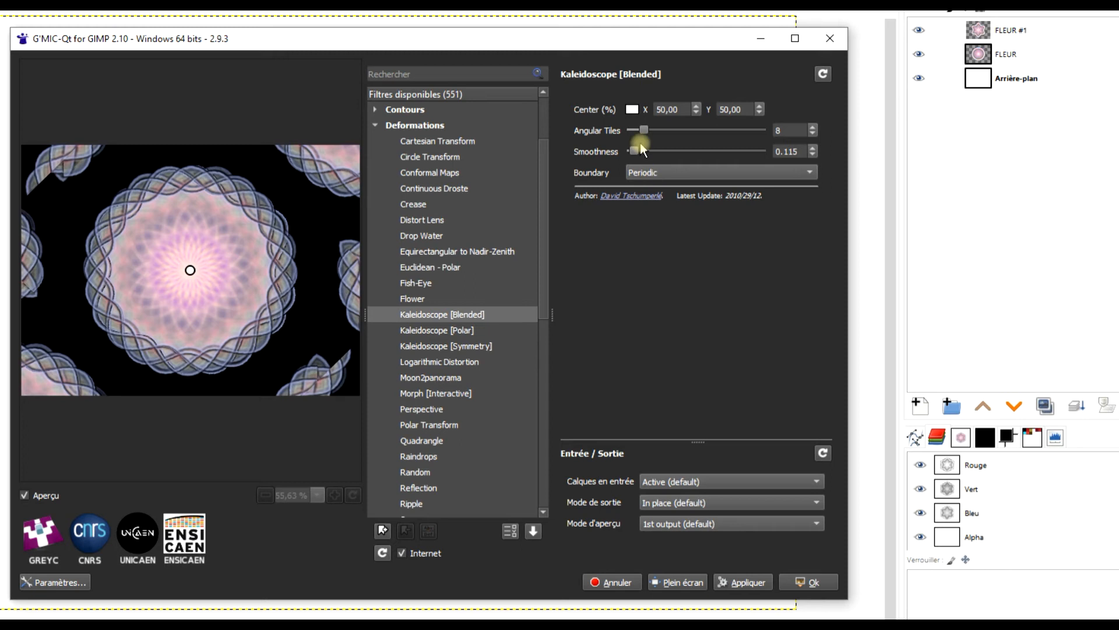
left_click(650, 164)
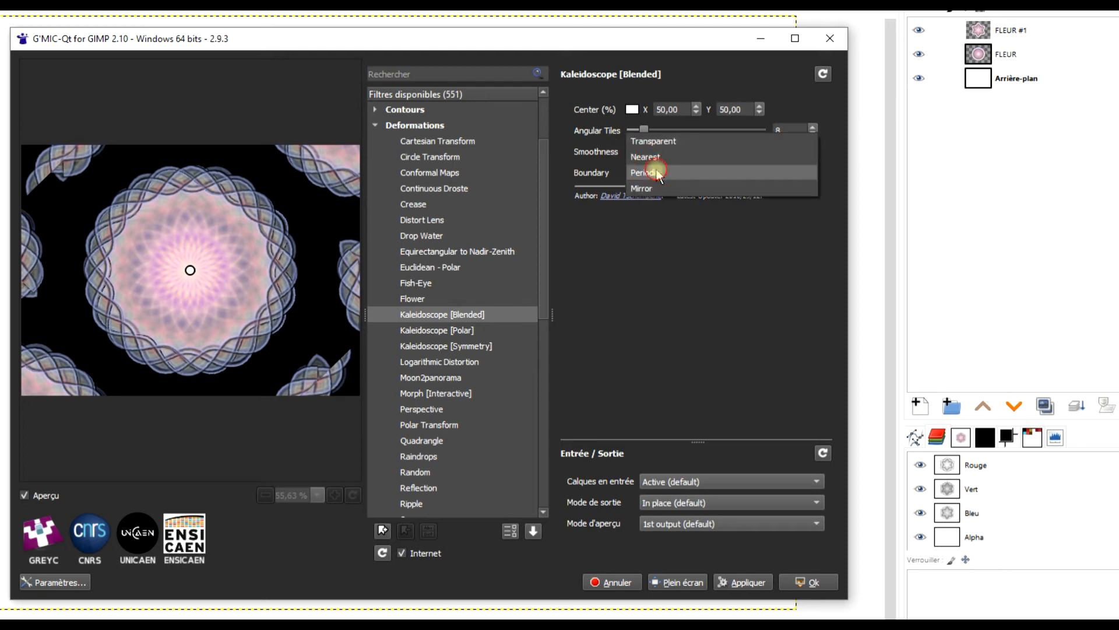
left_click(653, 170)
left_click_drag(643, 130, 660, 134)
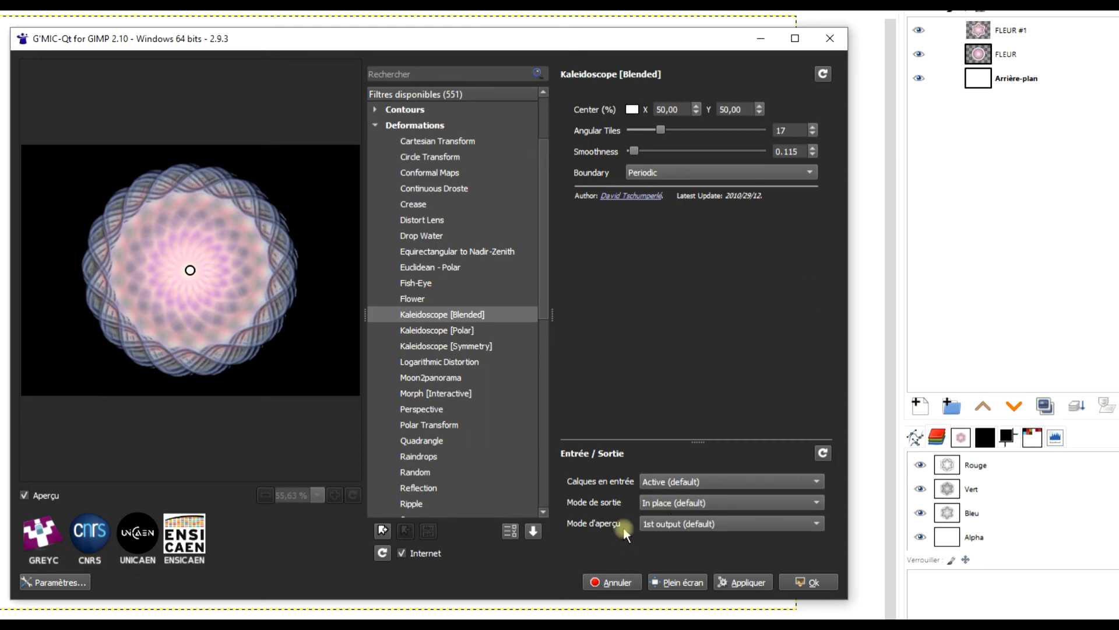
- Set the kaleidoscope's output mode to New layer(s) and apply the filter, closing its dialog
left_click(680, 502)
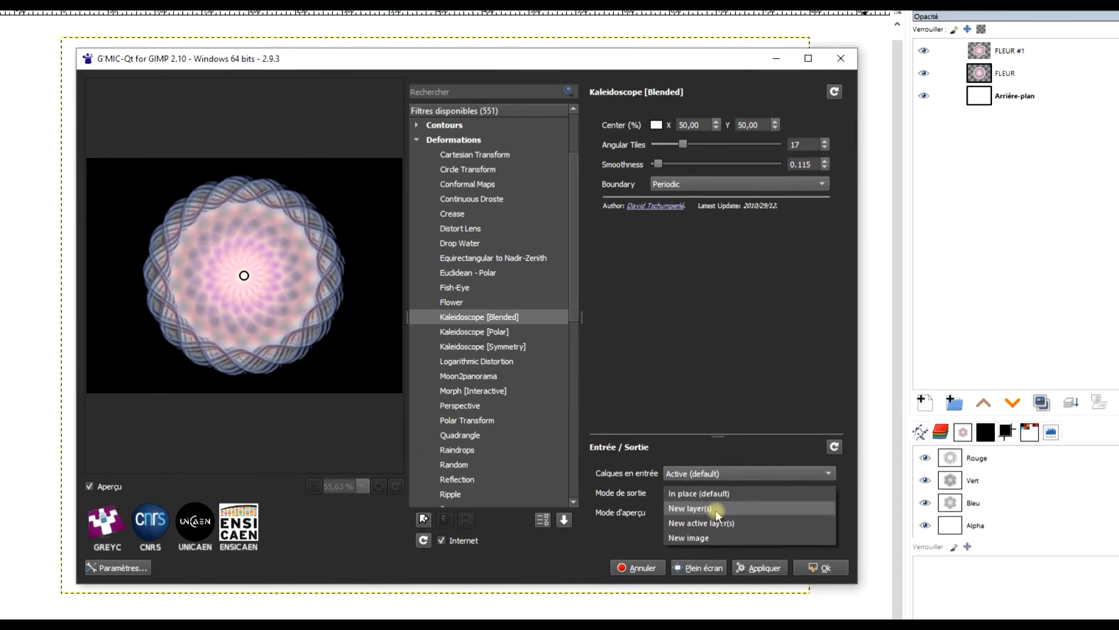
left_click(697, 521)
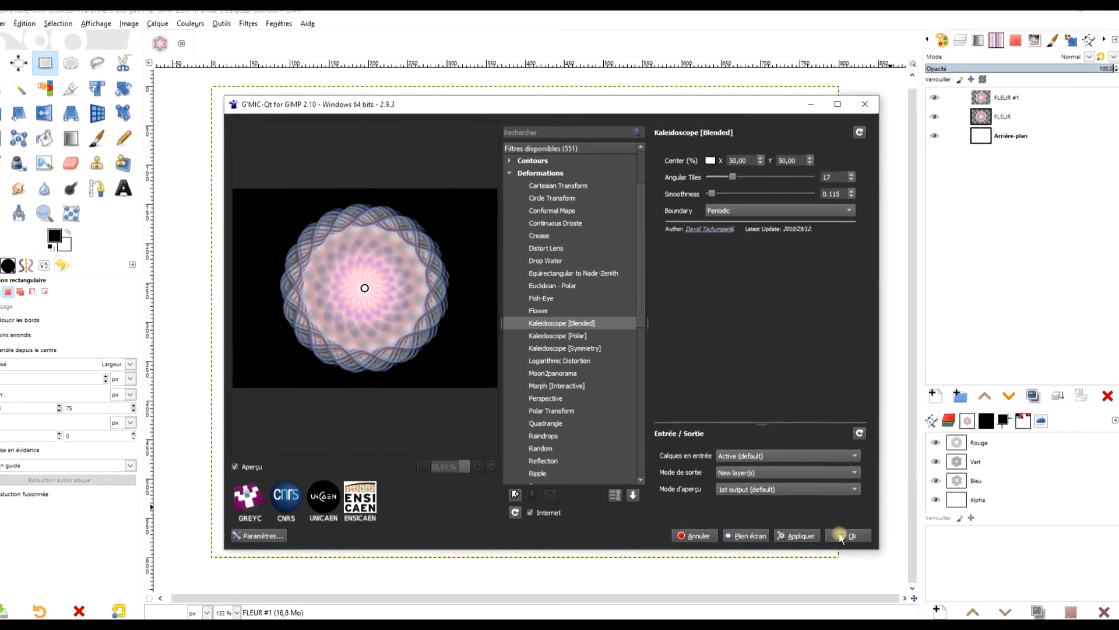
left_click(840, 546)
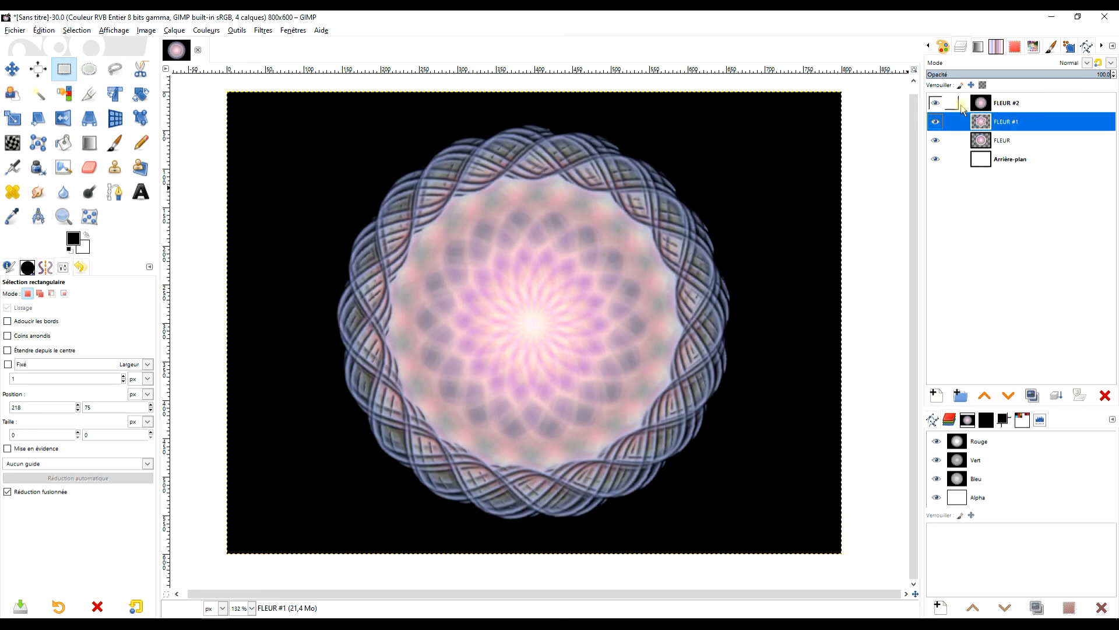
- Compare the three FLEUR layers by toggling their visibility, leaving the original FLEUR layer hidden and FLEUR #1 and FLEUR #2 shown
left_click(935, 103)
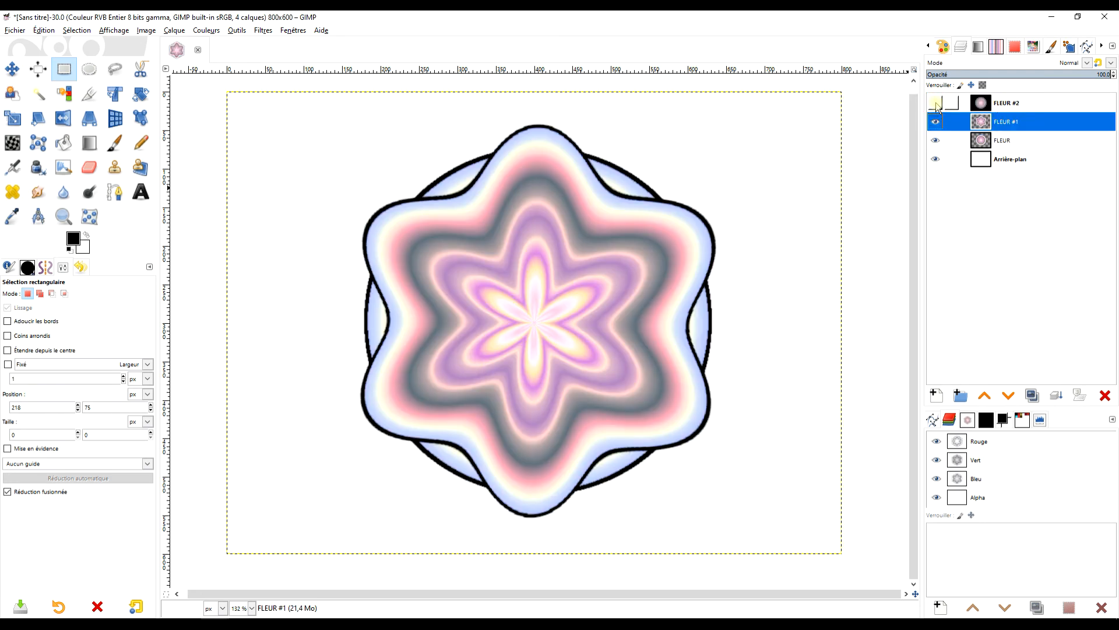
left_click(935, 122)
left_click(935, 122)
left_click(936, 122)
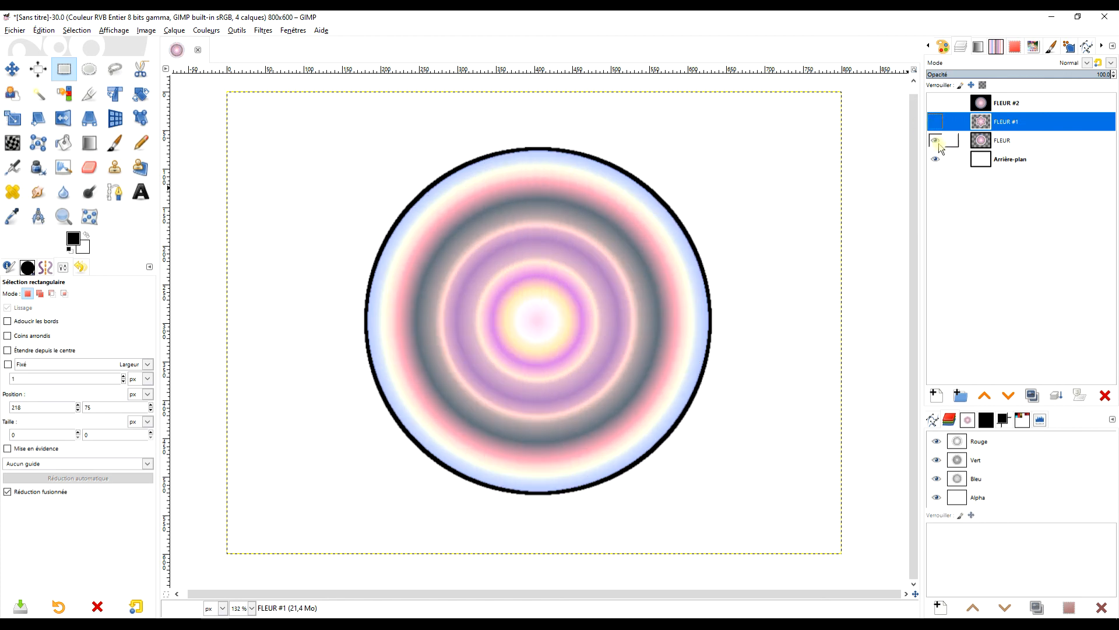
left_click(985, 143)
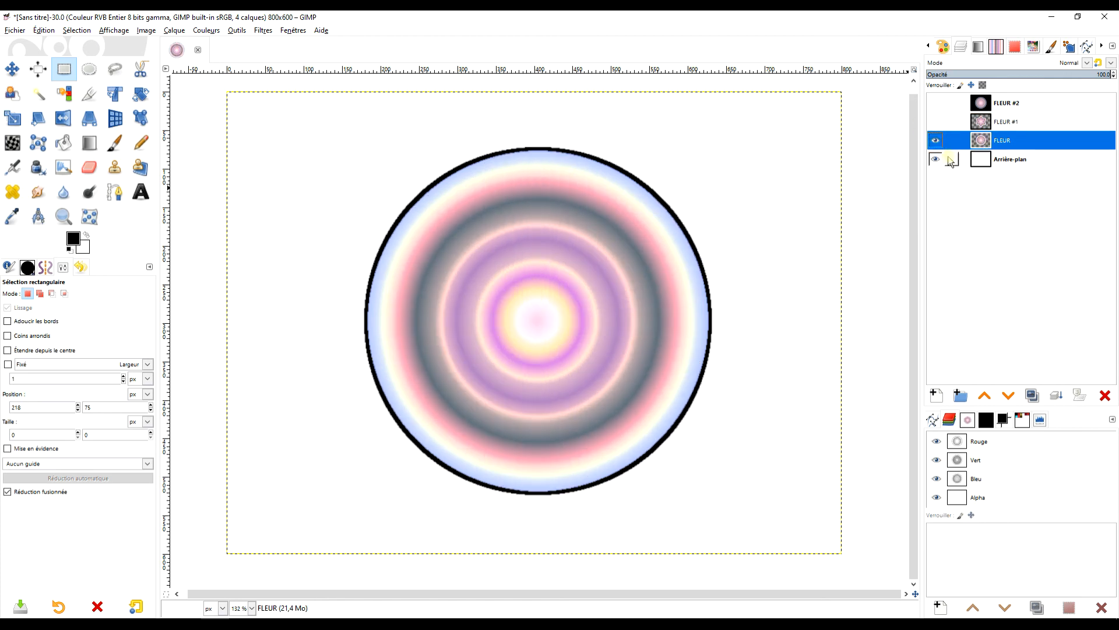
left_click(935, 122)
left_click(935, 141)
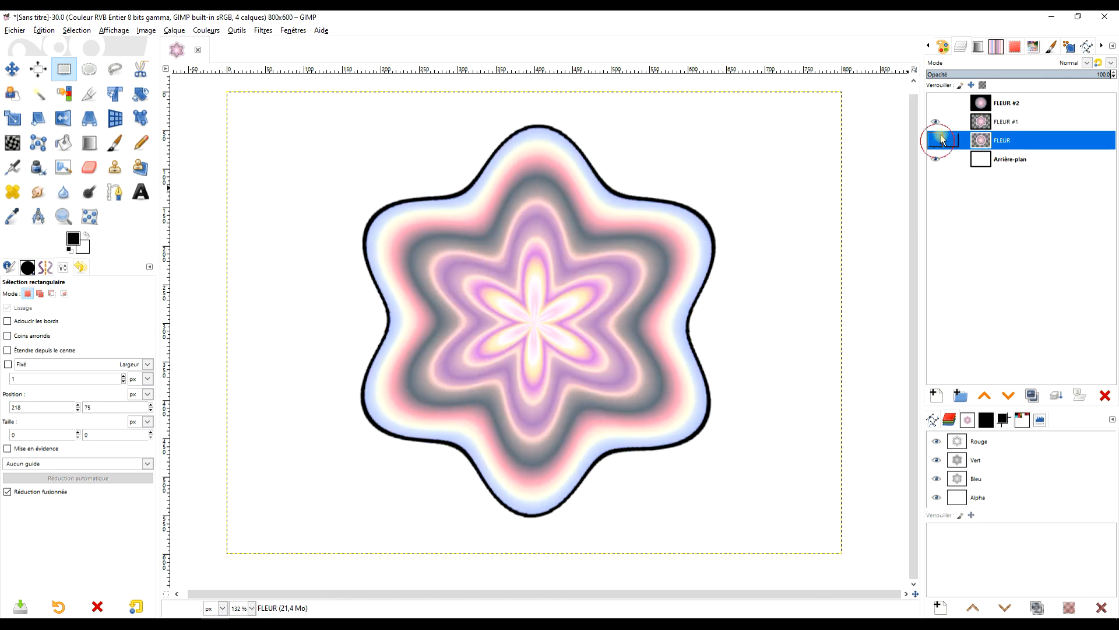
left_click(935, 103)
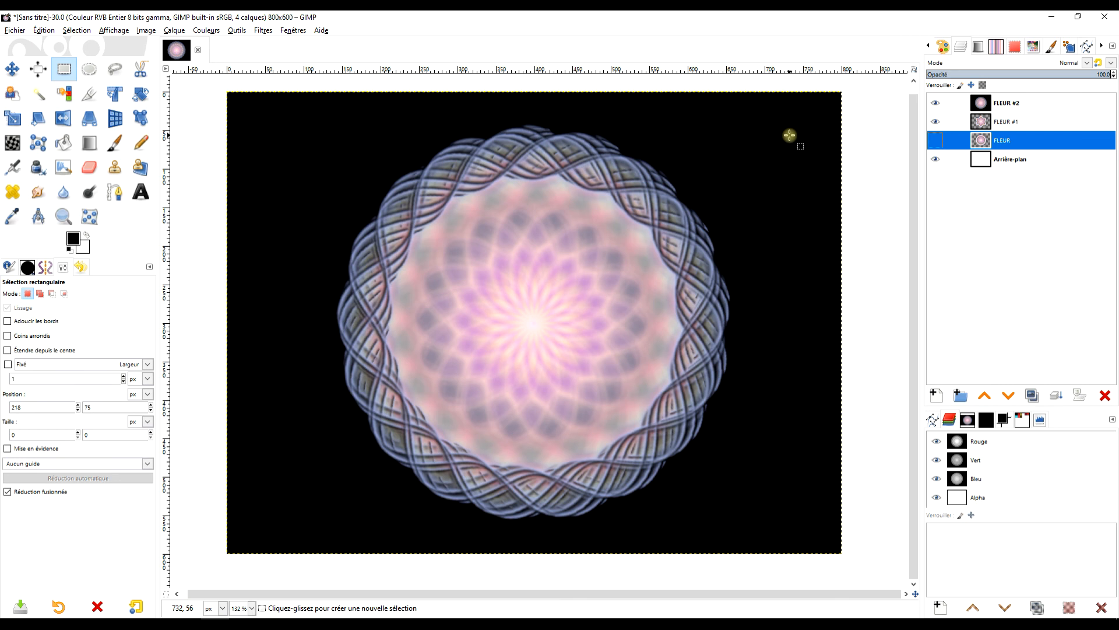
- Make FLEUR #2 the active layer and compare it with FLEUR #1 by toggling visibility, leaving both shown
left_click(1026, 106)
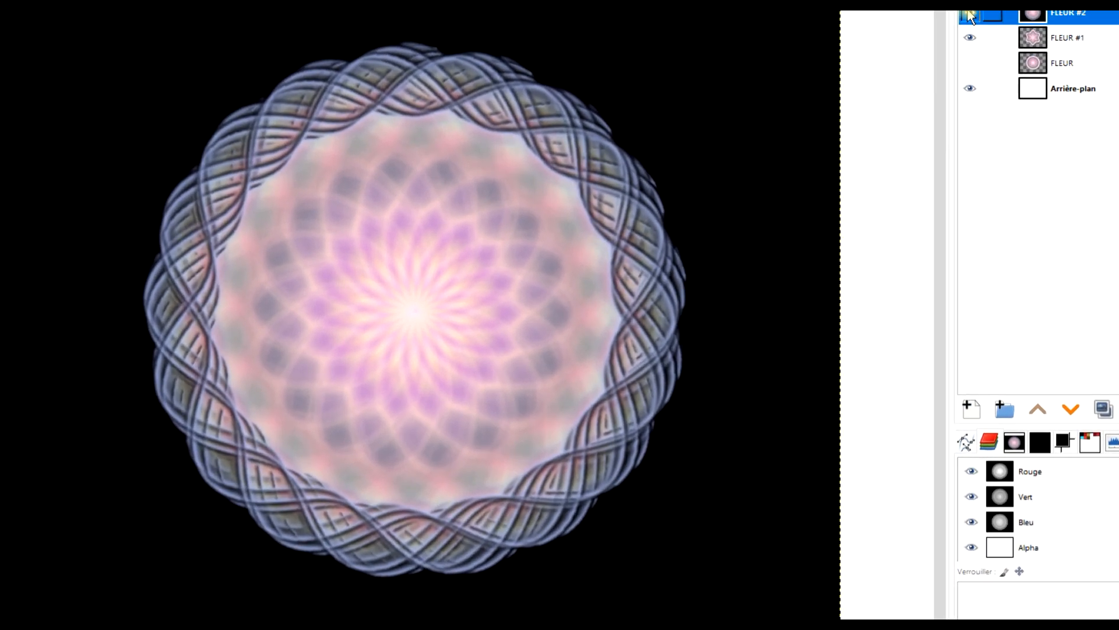
left_click(969, 16)
left_click(970, 17)
left_click(970, 37)
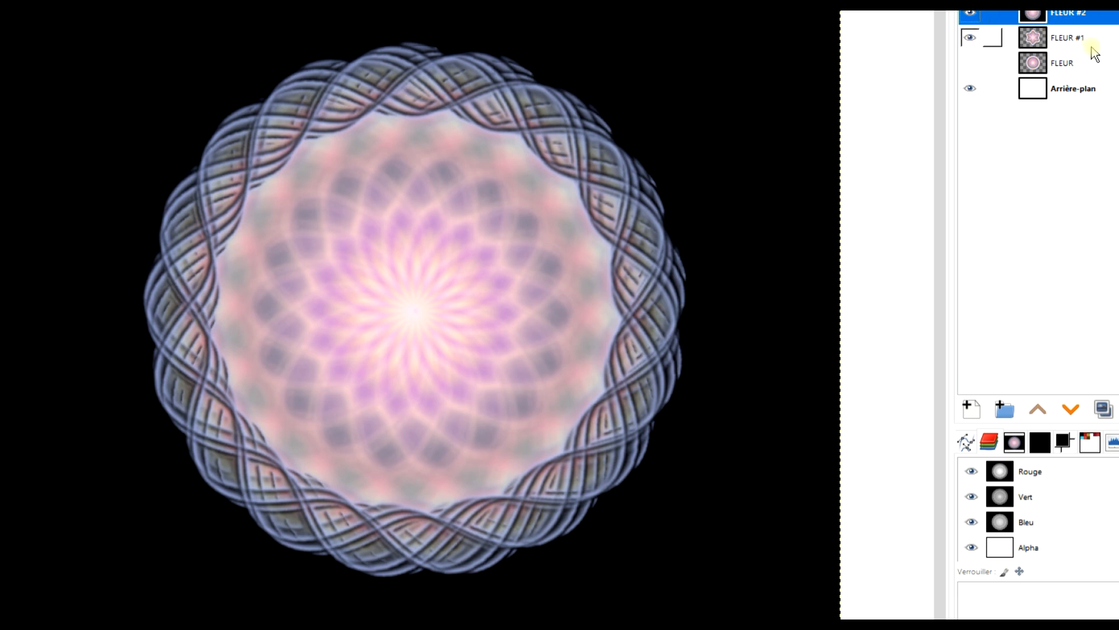